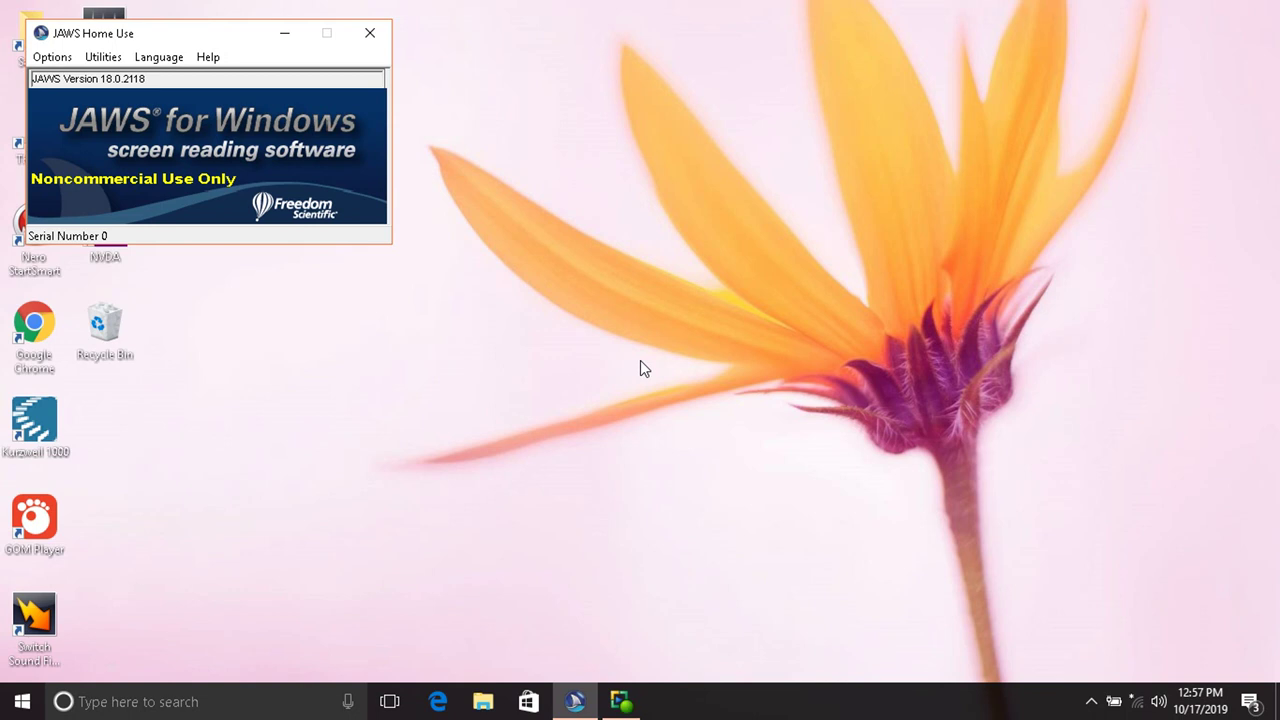
Switch to the desktop, launch File Explorer and go to the Downloads folder.
key(alt+Tab)
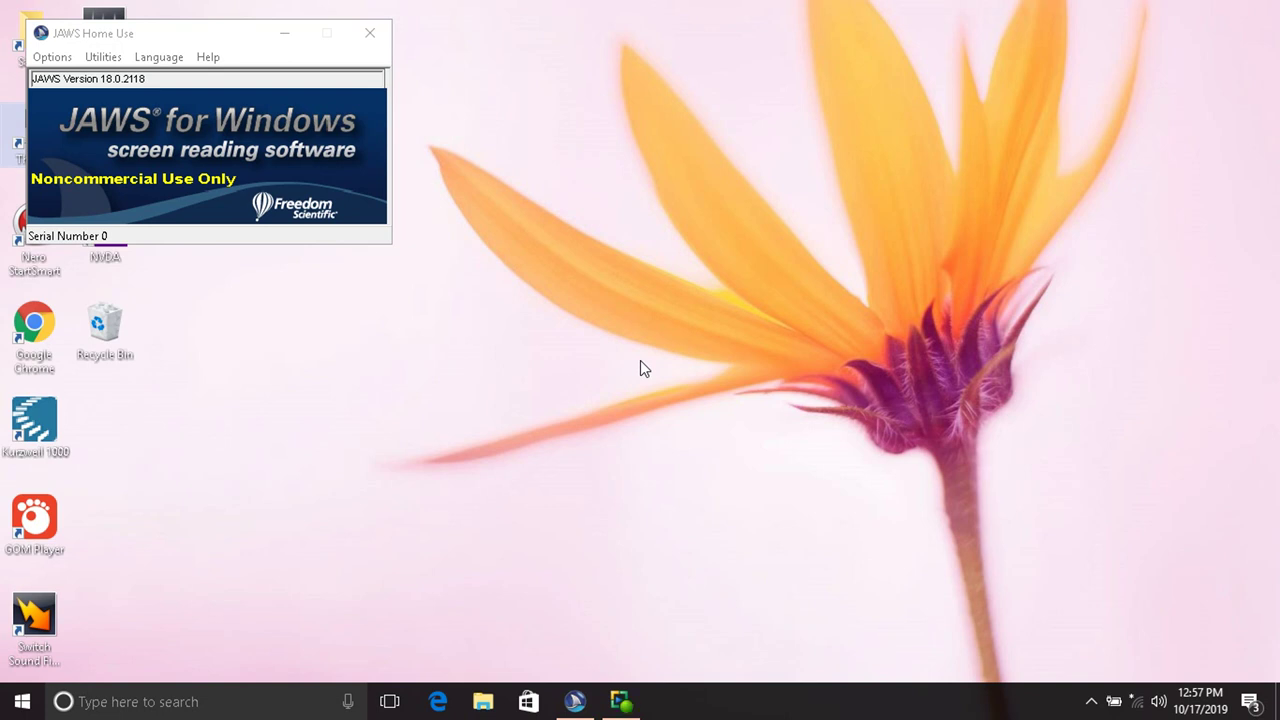
key(Up)
key(Down)
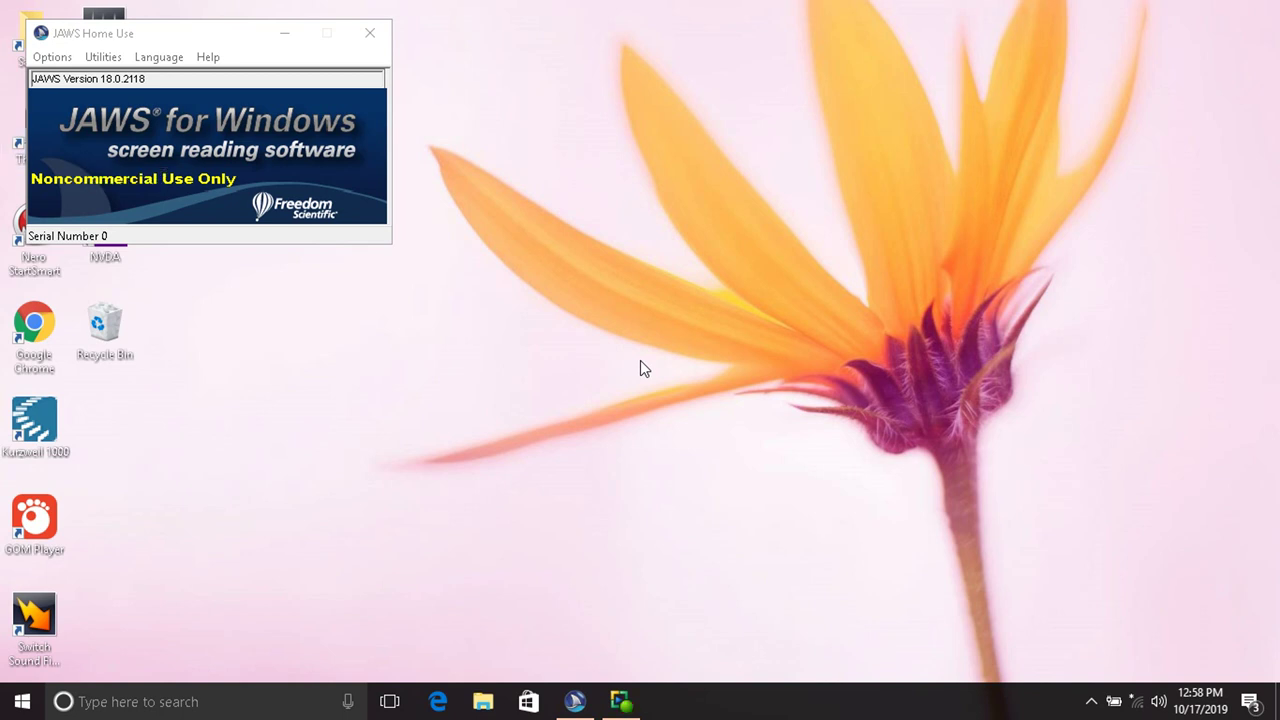
key(super+e)
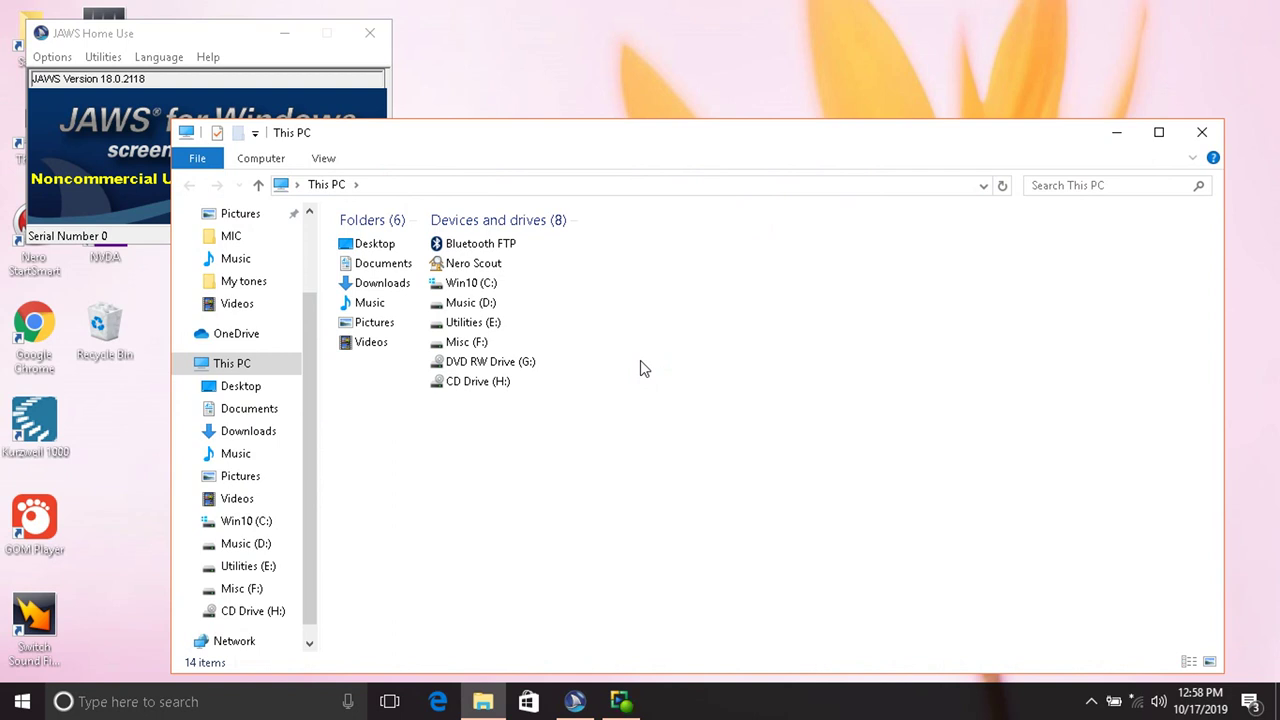
key(Down)
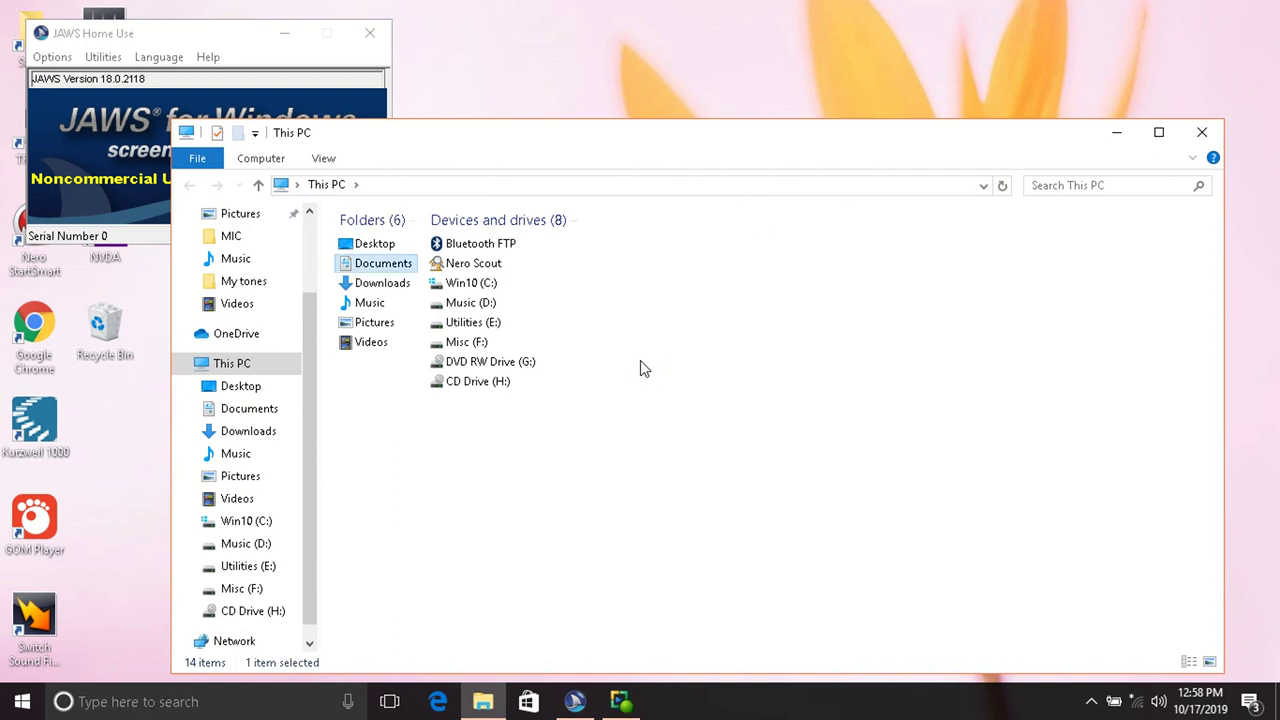
key(Down)
key(Return)
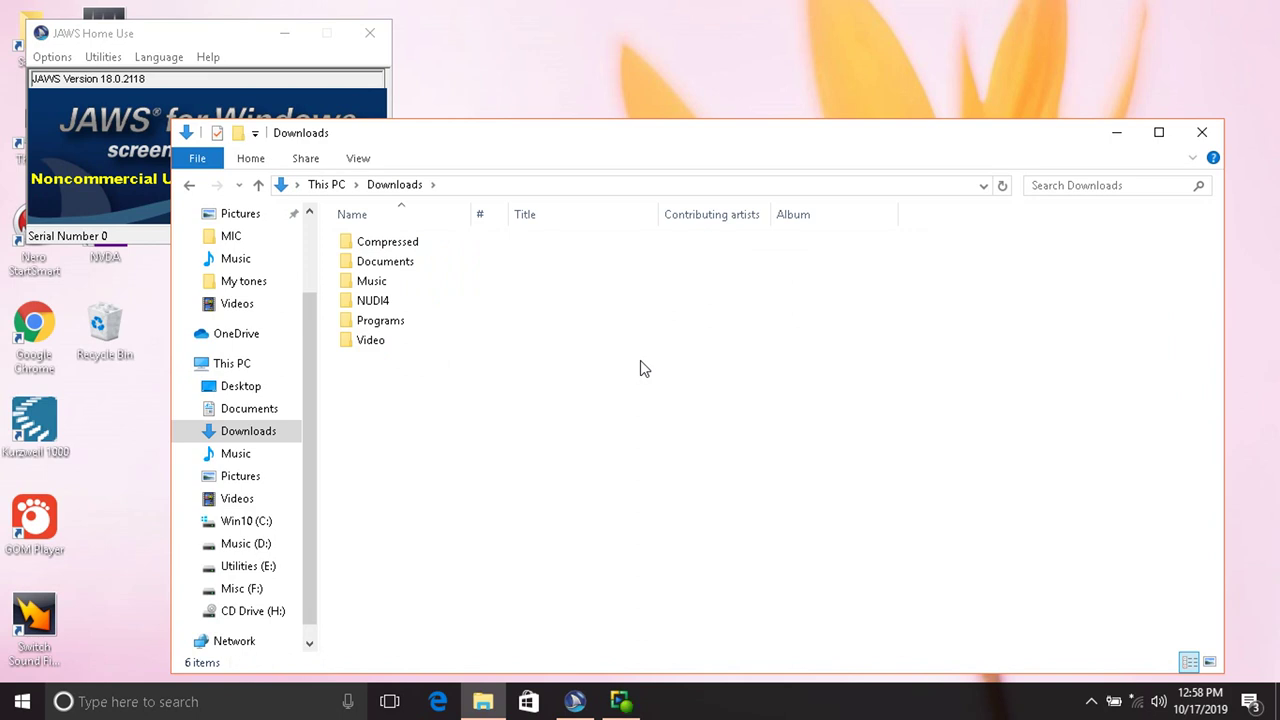
Open the NUDI4 folder inside Downloads.
key(Down)
key(Down)
key(Down)
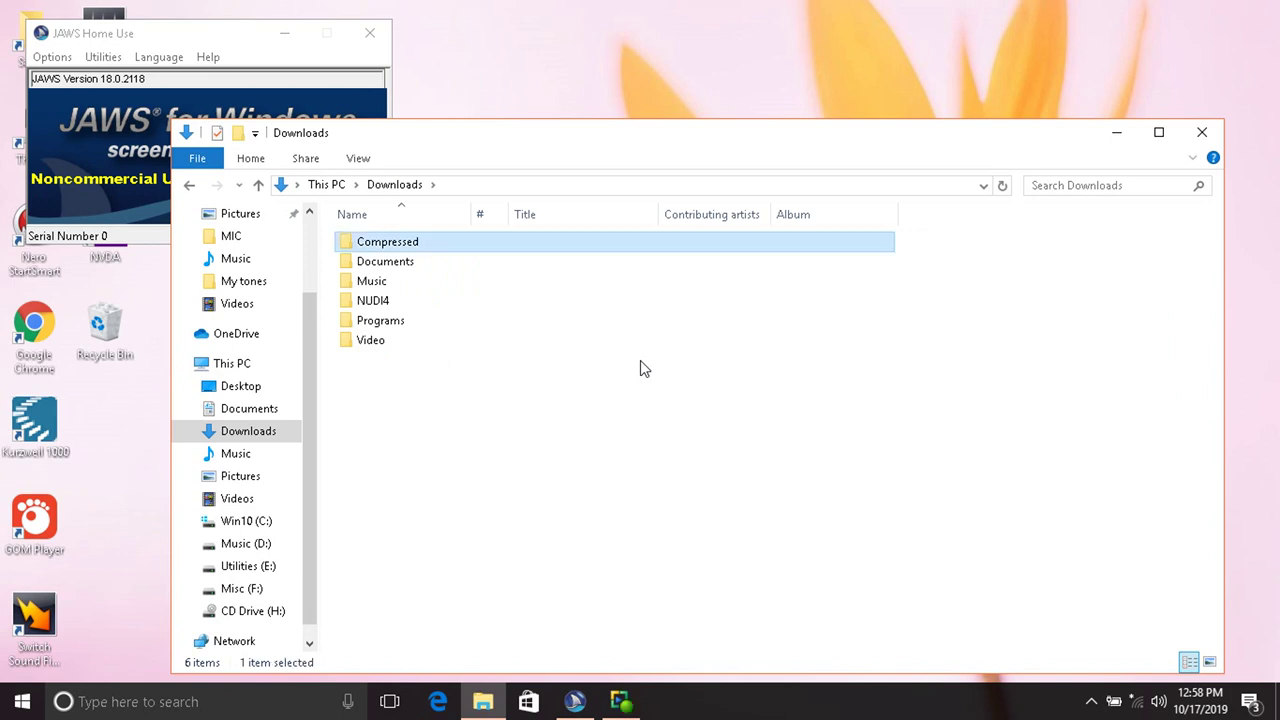
key(Down)
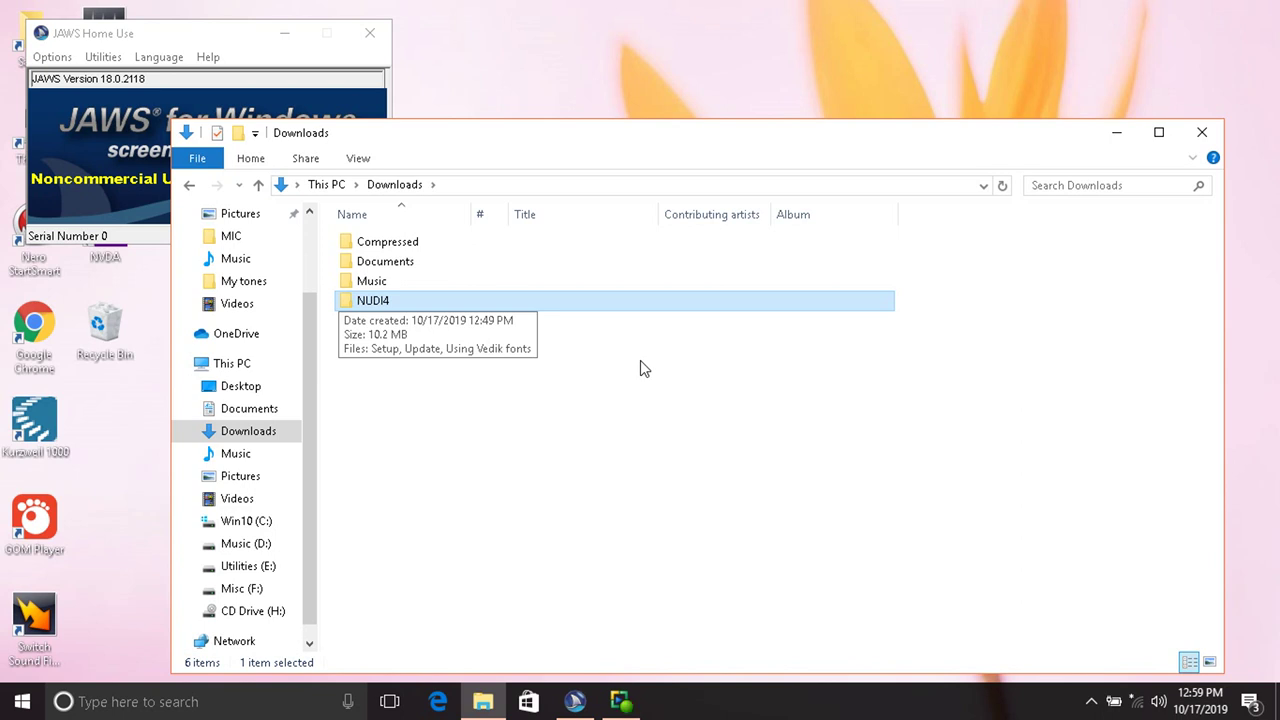
key(Return)
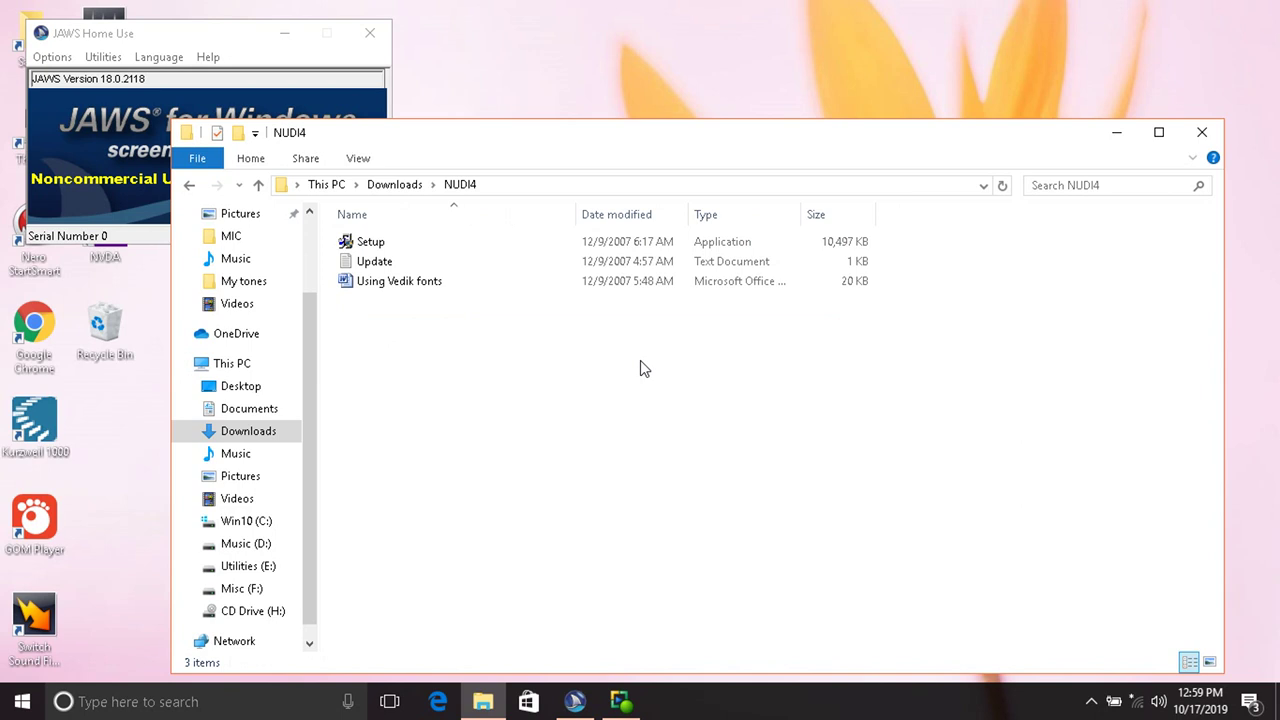
Run the Setup application and start installing Nudi into the default directory C:\Program Files\Nudi 4.0.
key(Down)
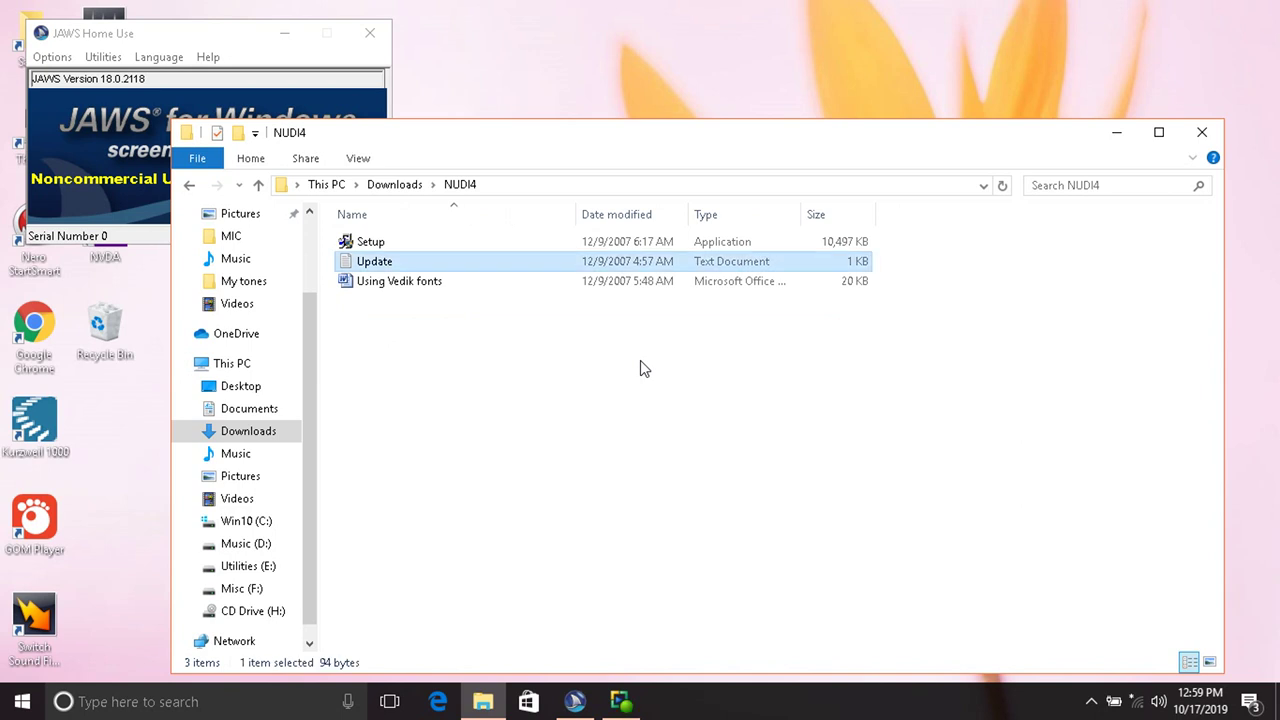
key(Up)
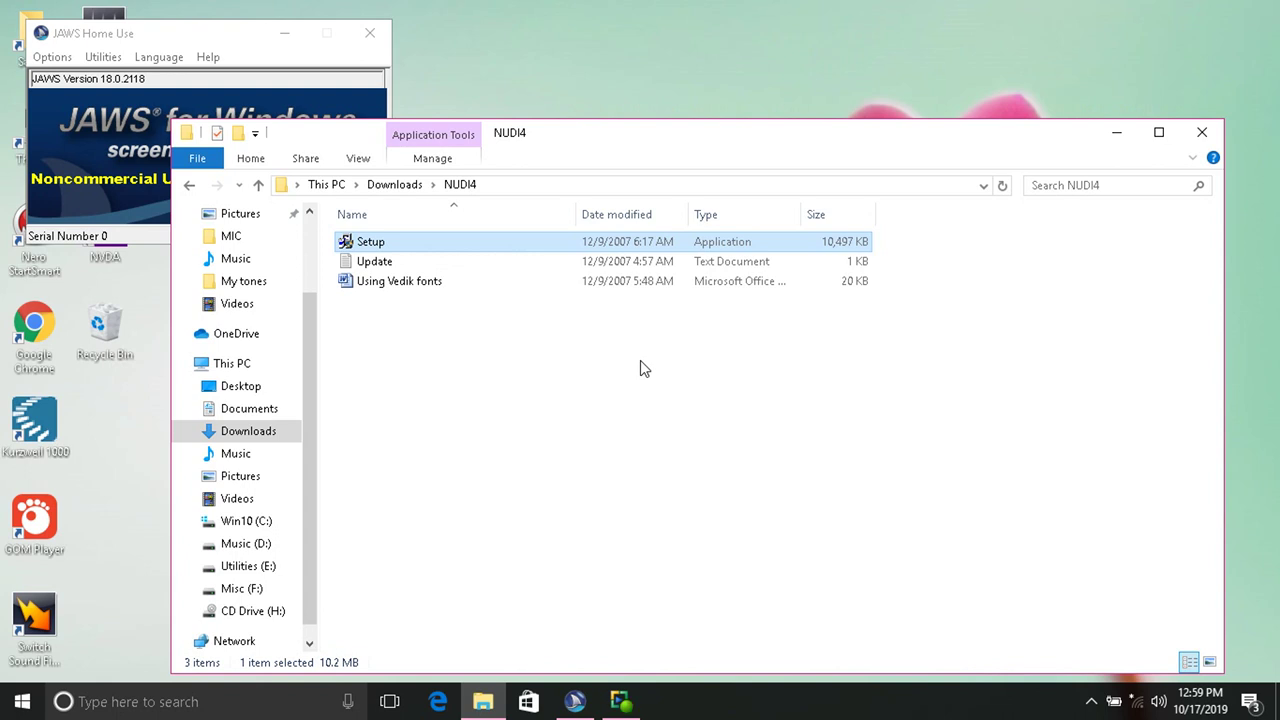
key(Return)
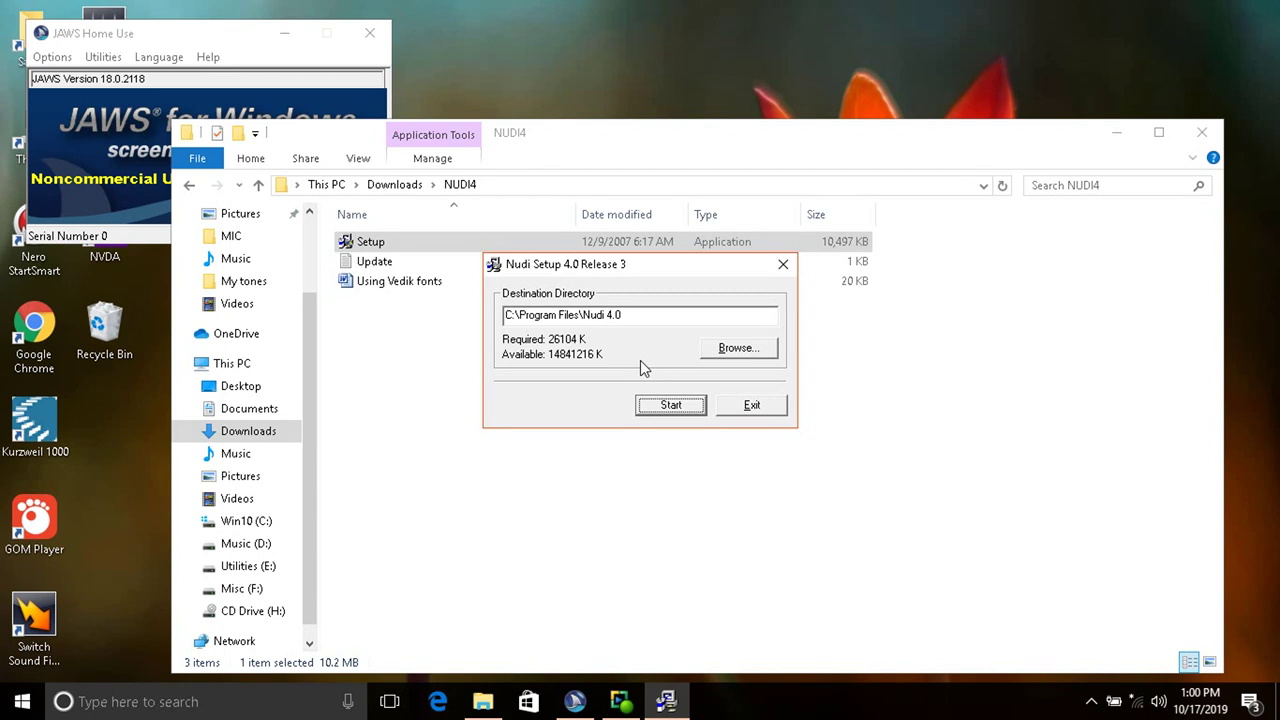
key(Return)
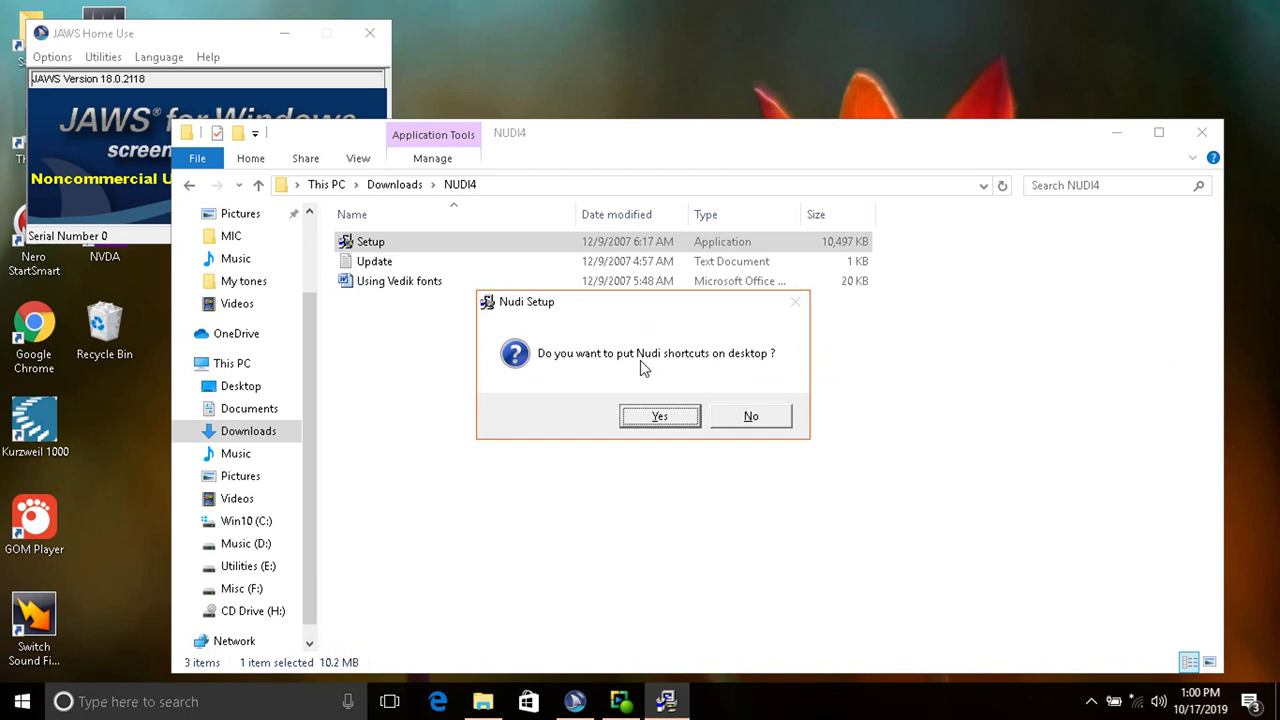
Accept putting Nudi shortcuts on the desktop and decline starting Nudi each time the computer starts.
key(Tab)
key(Tab)
key(Tab)
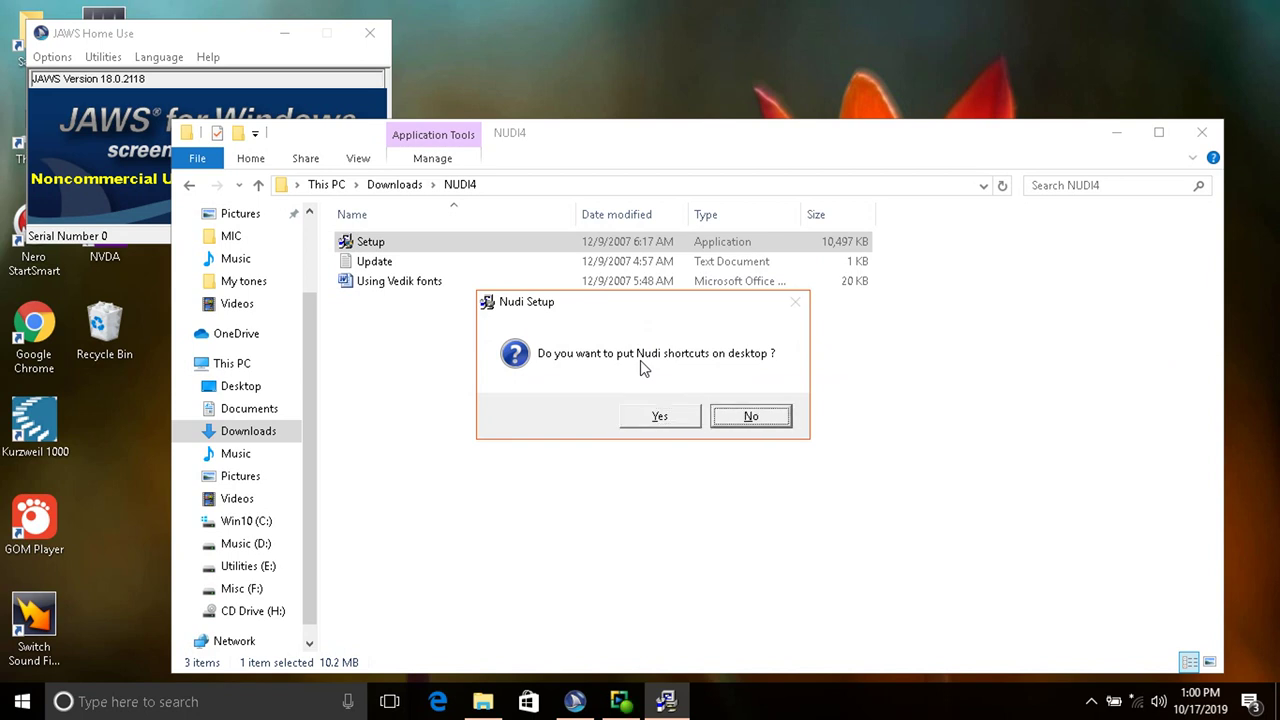
key(Tab)
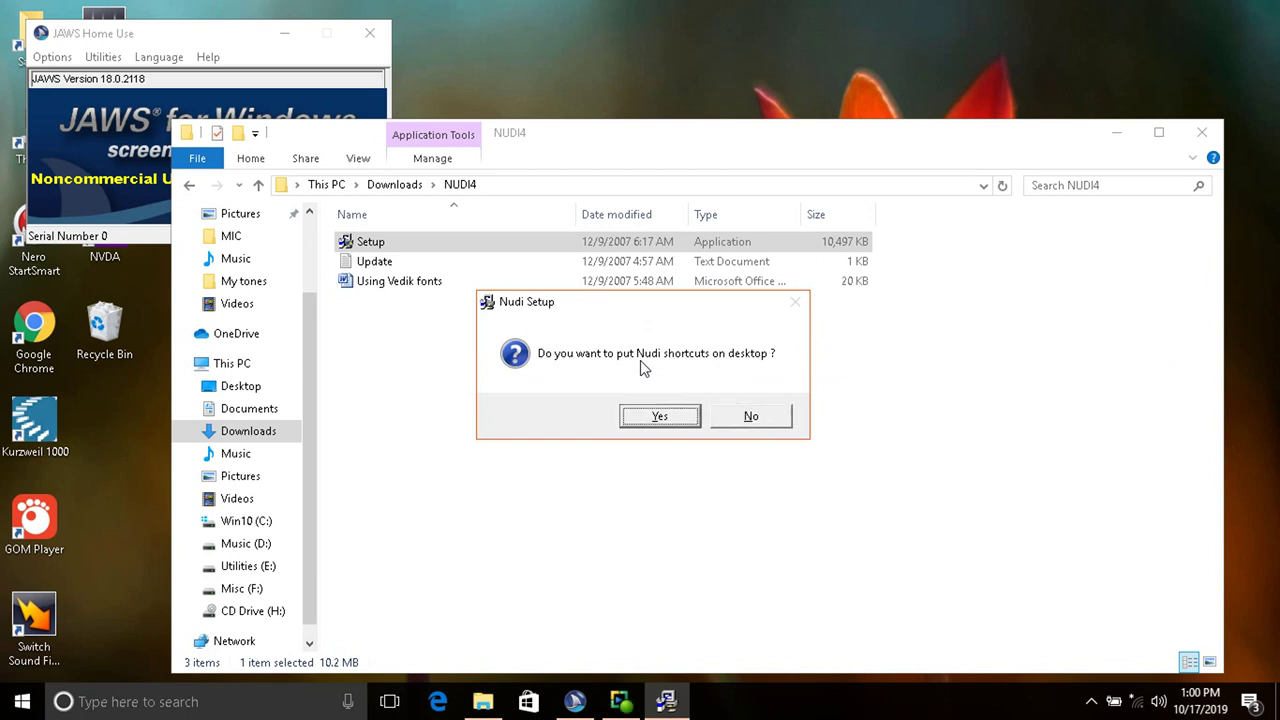
key(Tab)
key(Tab)
key(Tab)
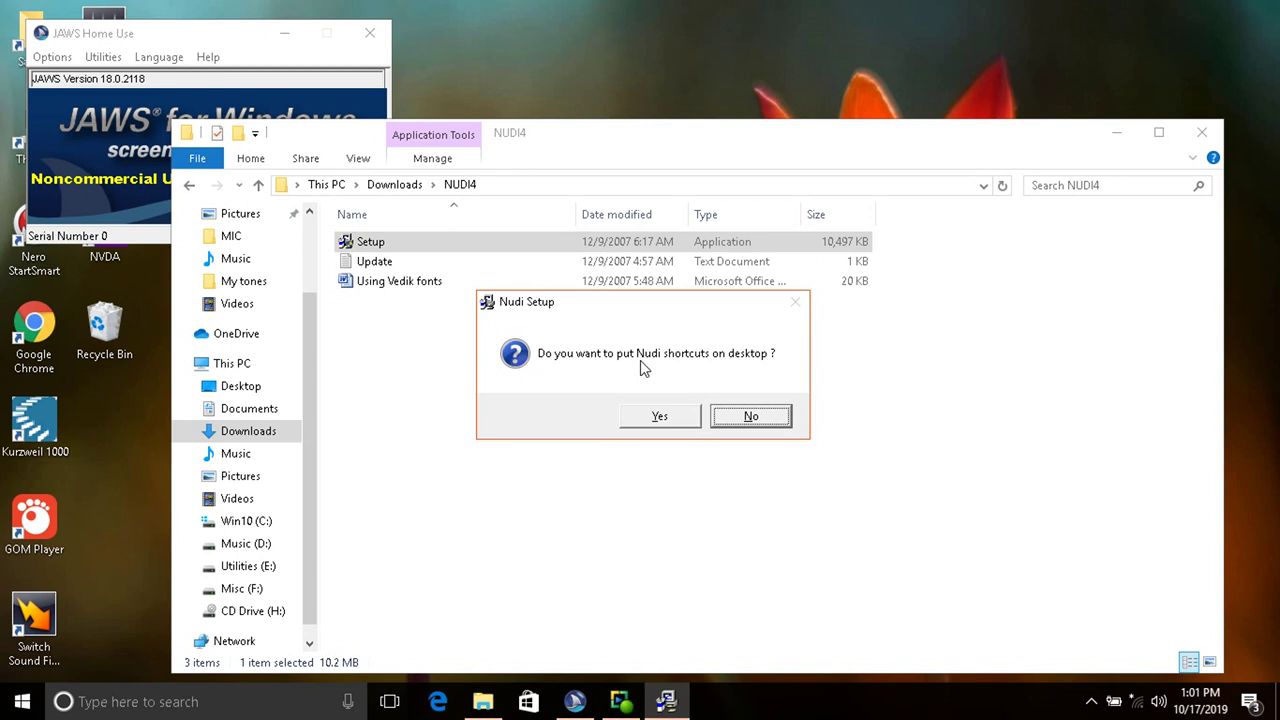
key(shift+Tab)
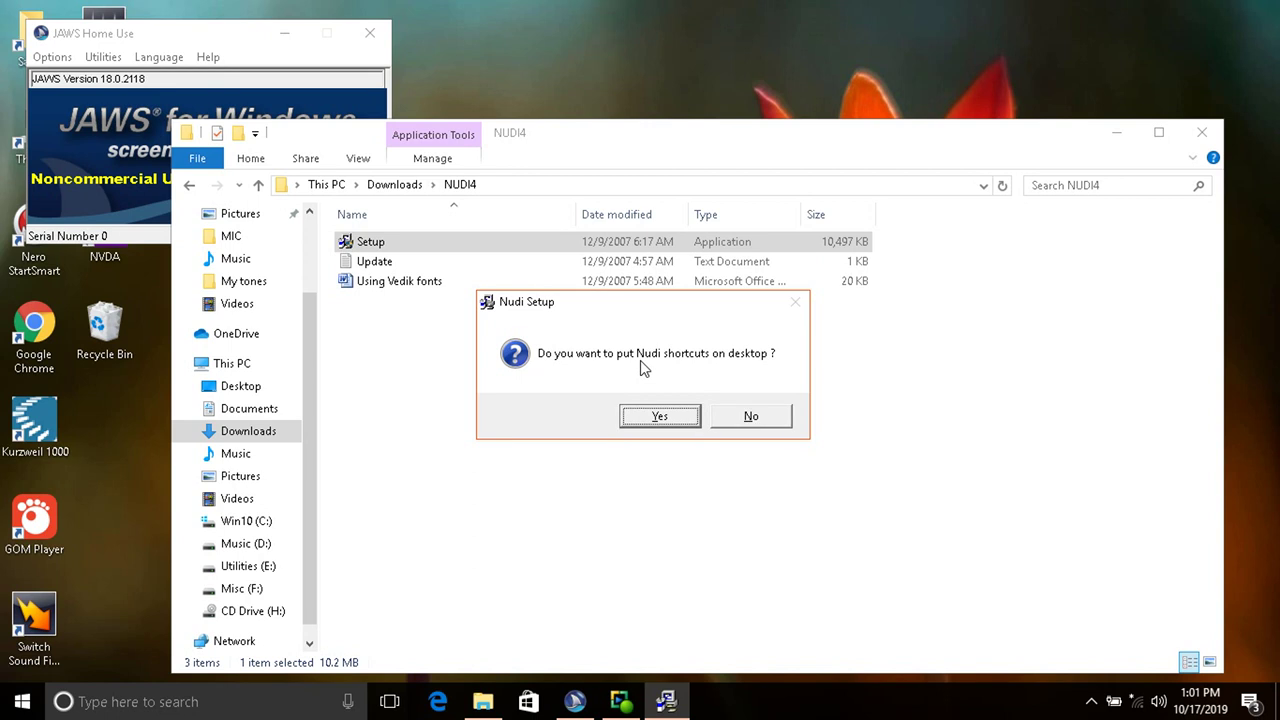
key(Return)
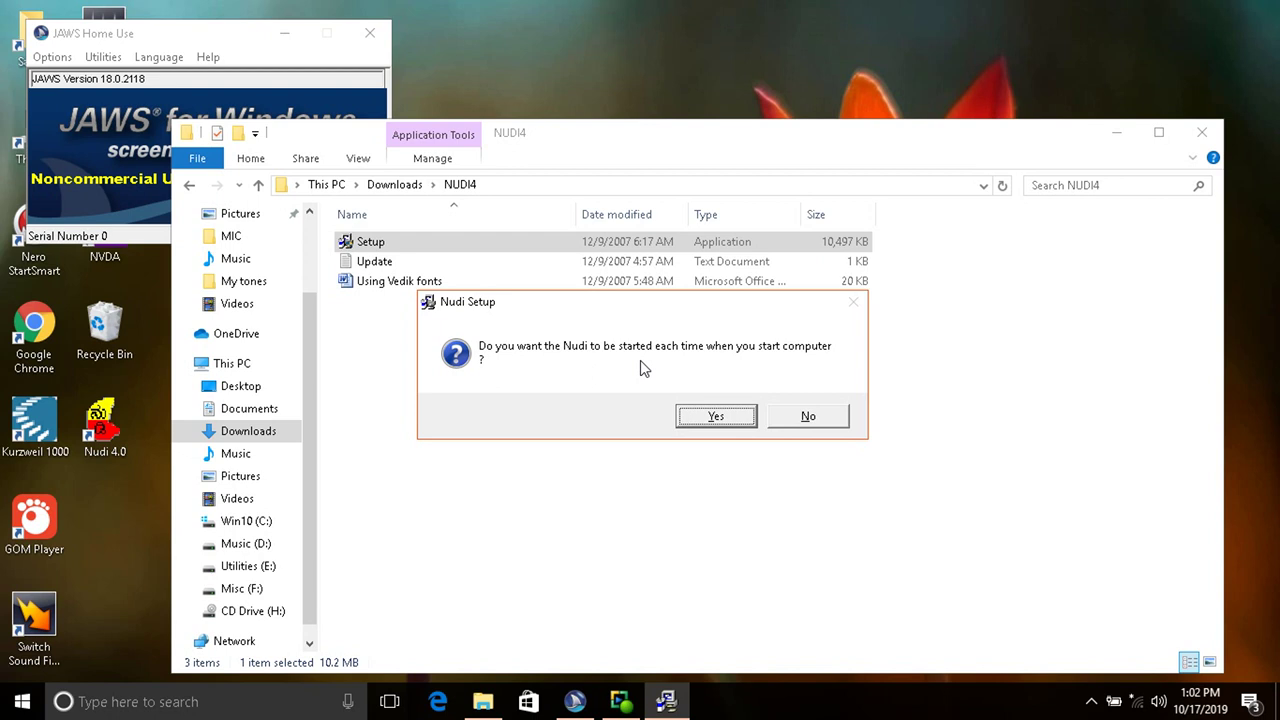
key(Tab)
key(Return)
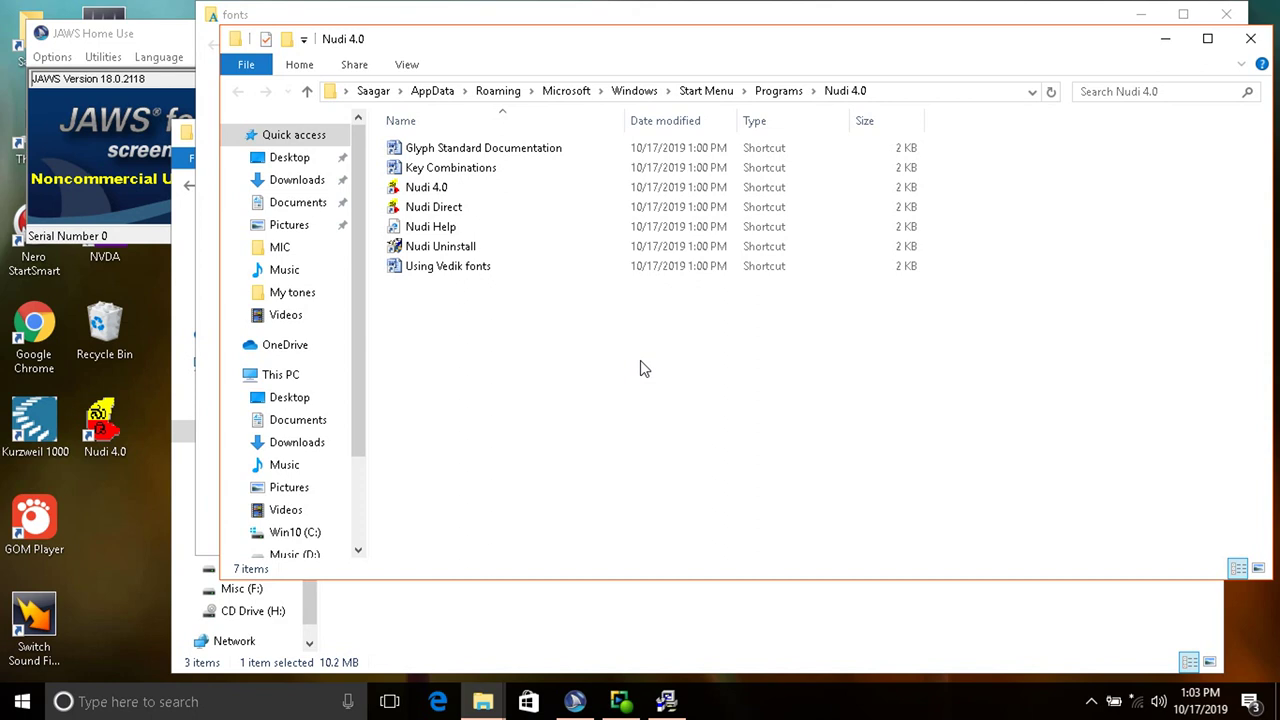
Close the Nudi 4.0 shortcuts folder and the fonts window opened by the installer.
key(Tab)
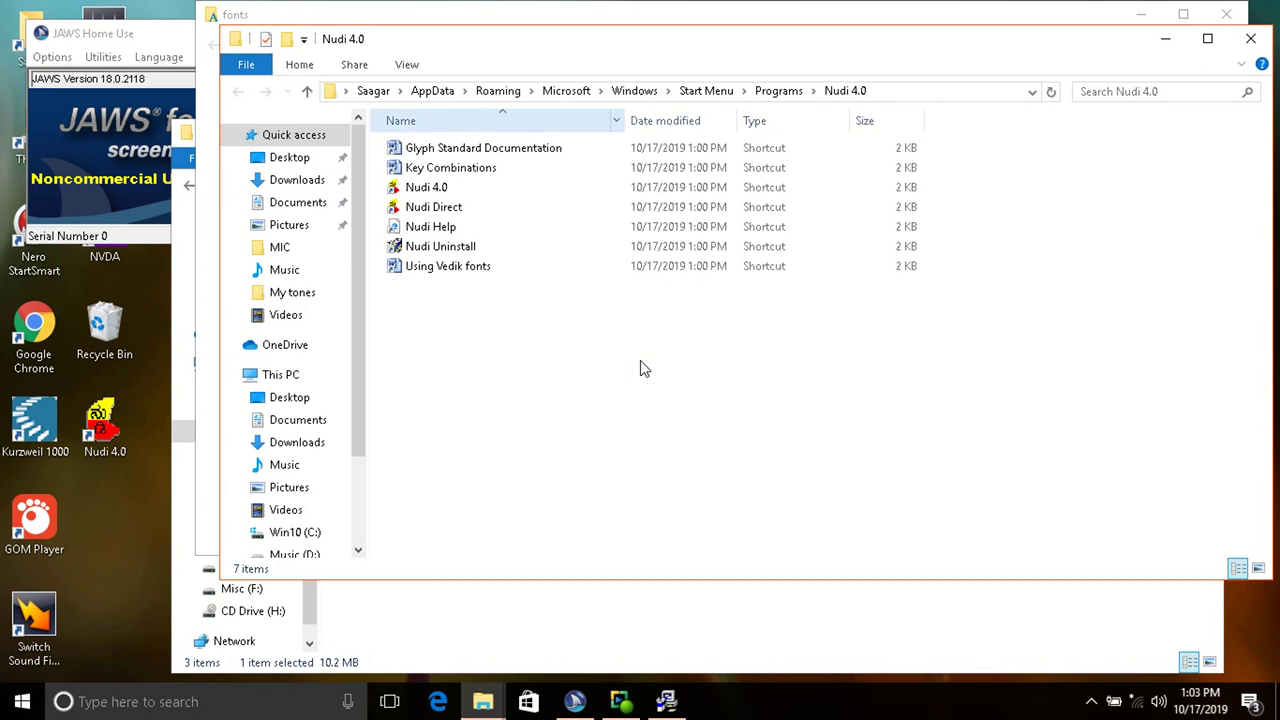
key(alt+F4)
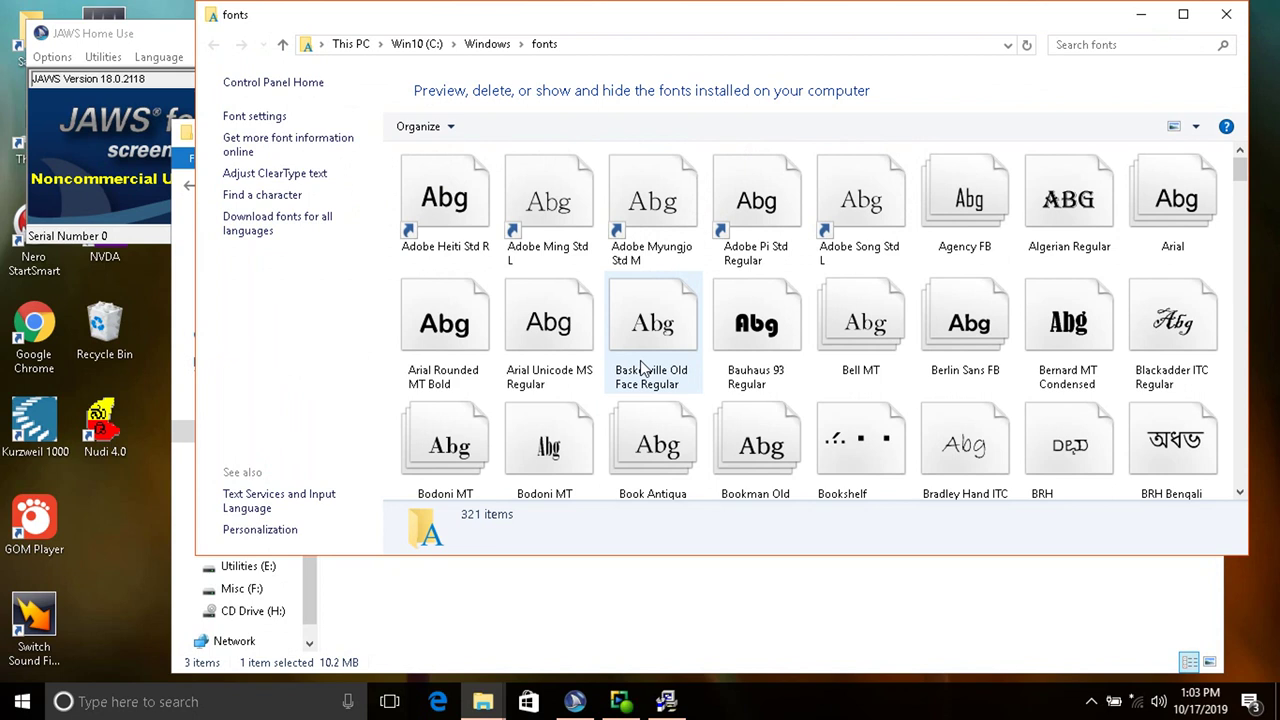
key(alt+Tab)
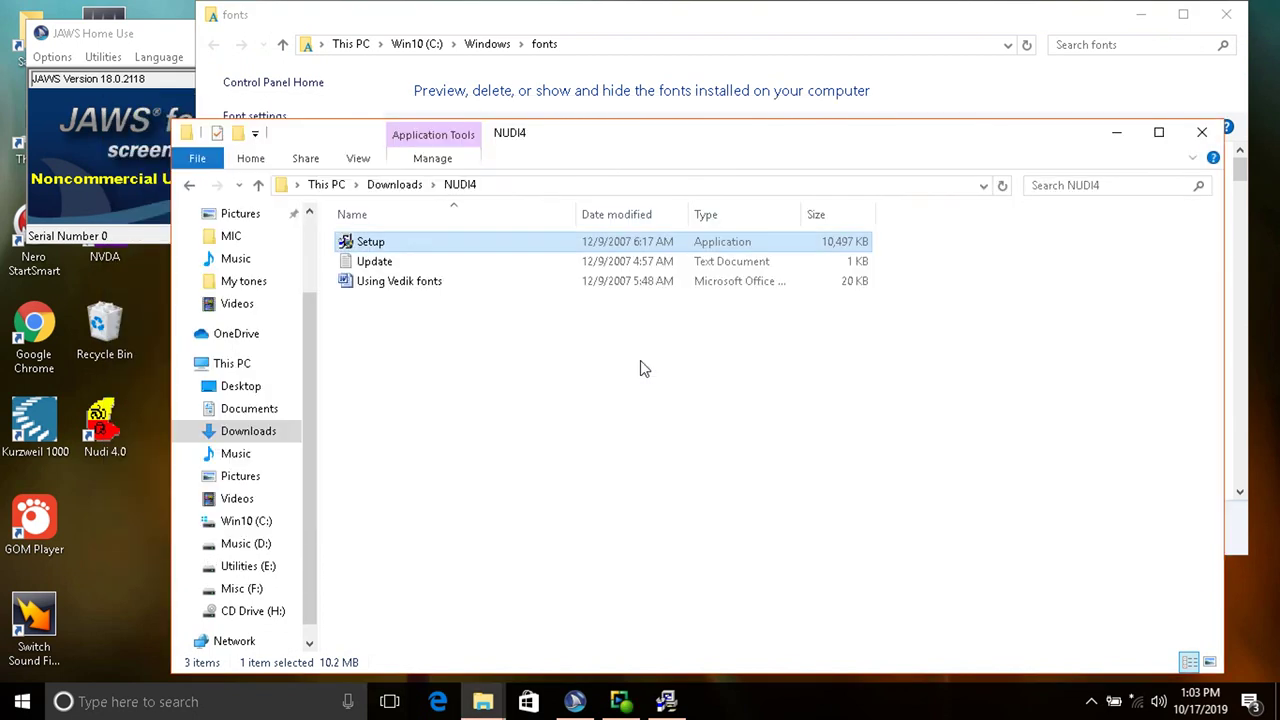
key(alt+Tab)
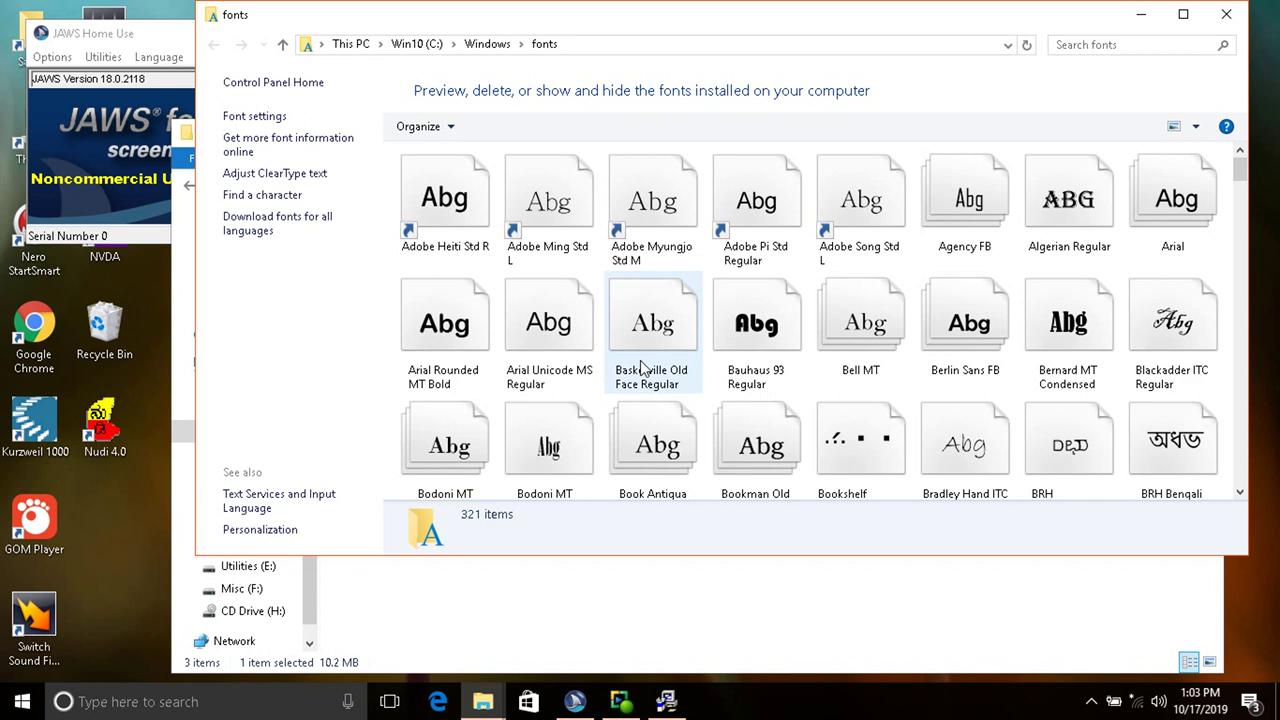
key(alt+F4)
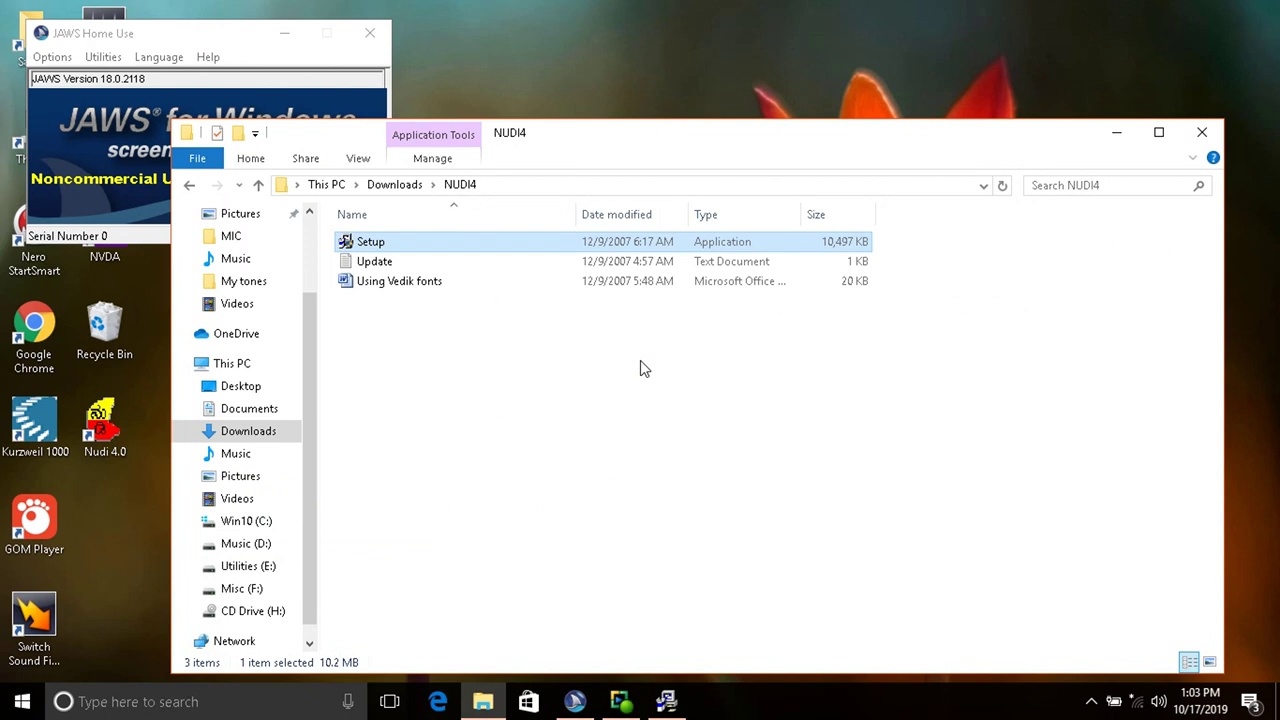
Bring the Nudi Installation restart prompt to the front and review its choices for restarting the computer.
key(alt+Tab)
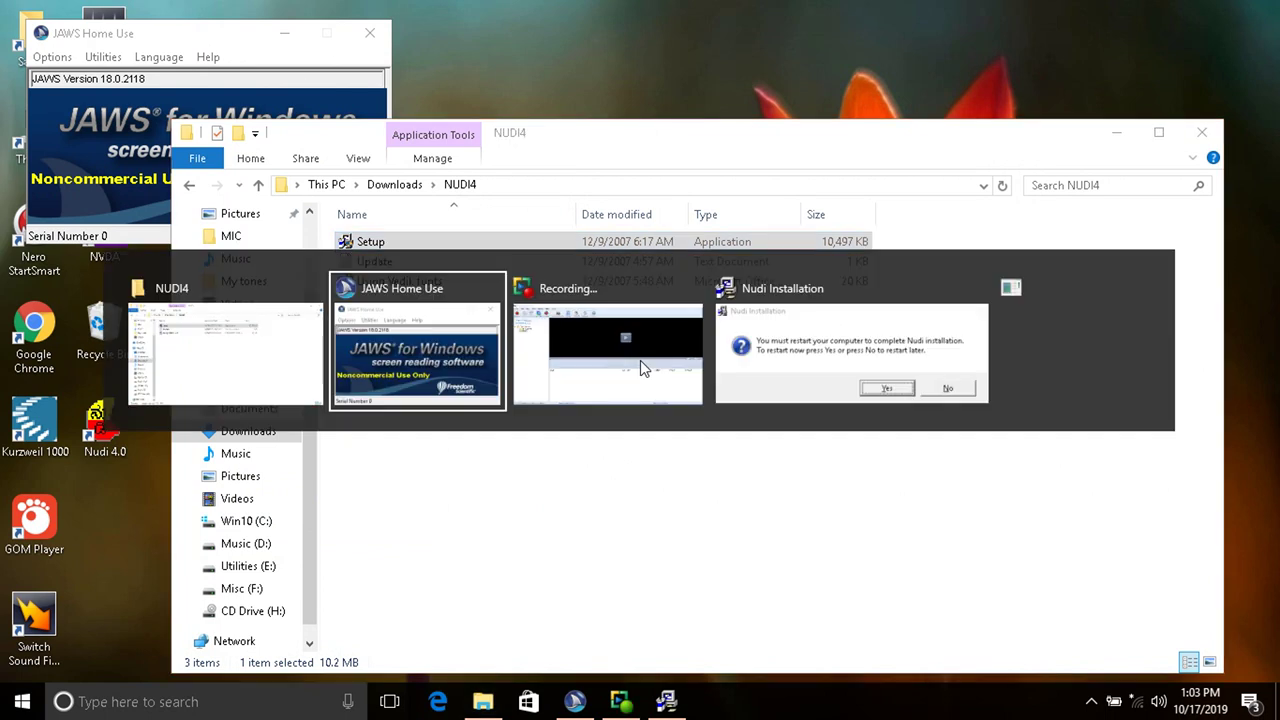
key(Tab)
key(Tab)
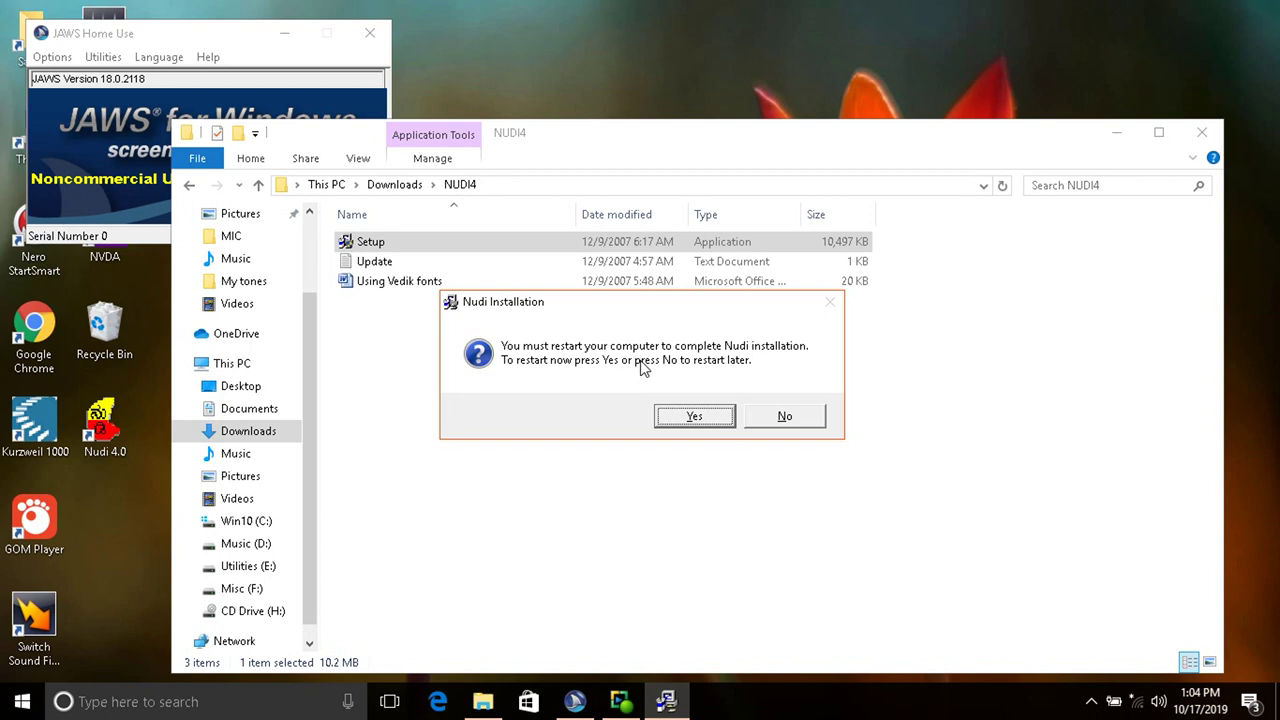
key(Tab)
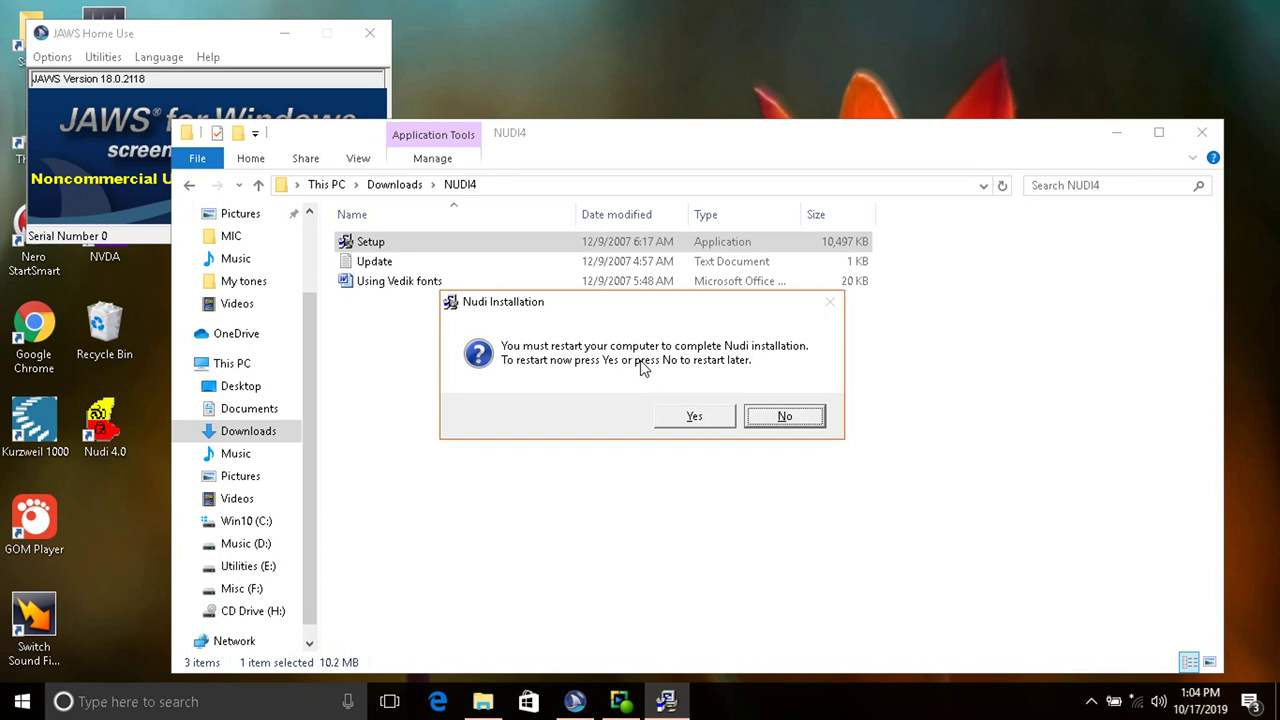
key(Tab)
Switch from the restart prompt to the screen recorder and stop the recording.
key(alt+Tab)
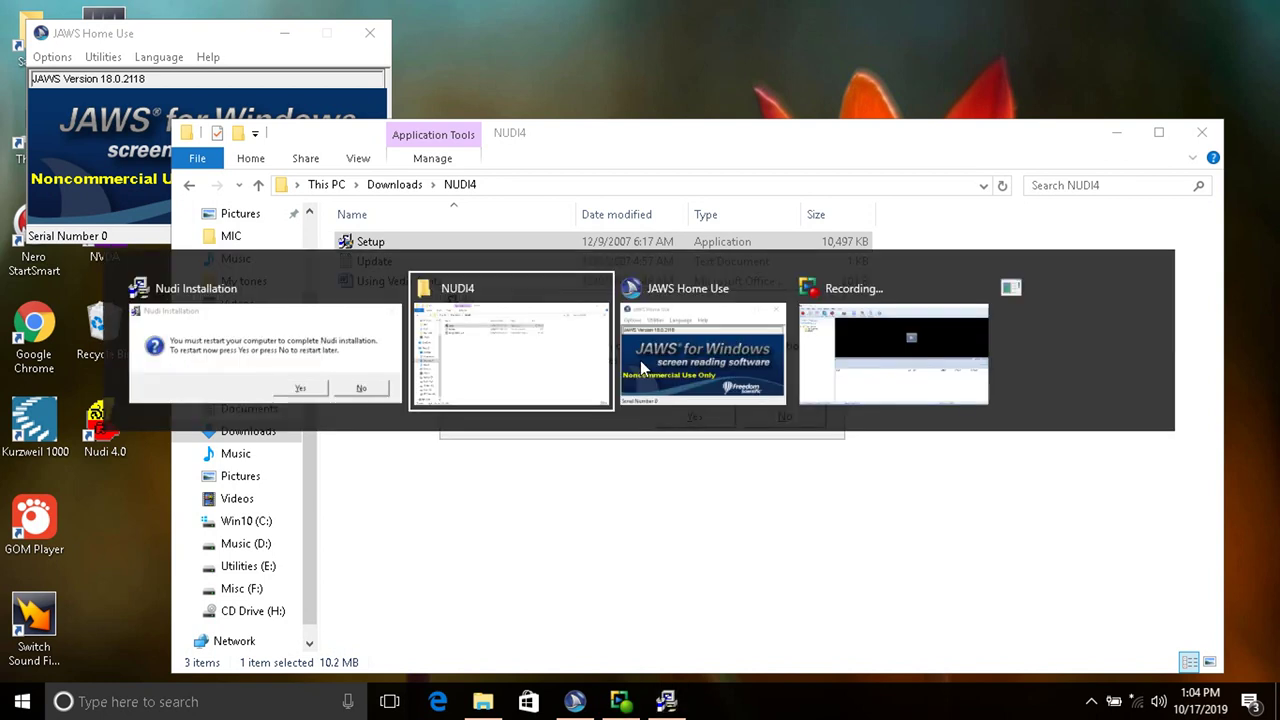
key(alt+Tab)
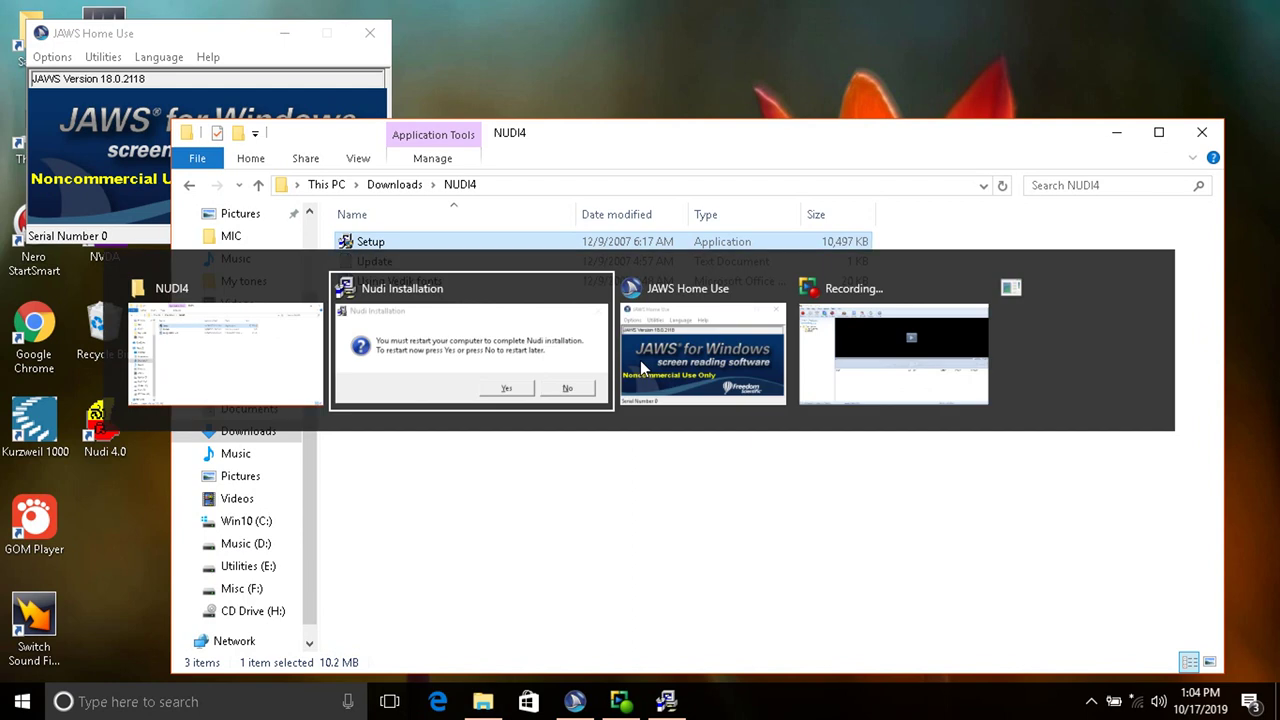
key(Tab)
key(Tab)
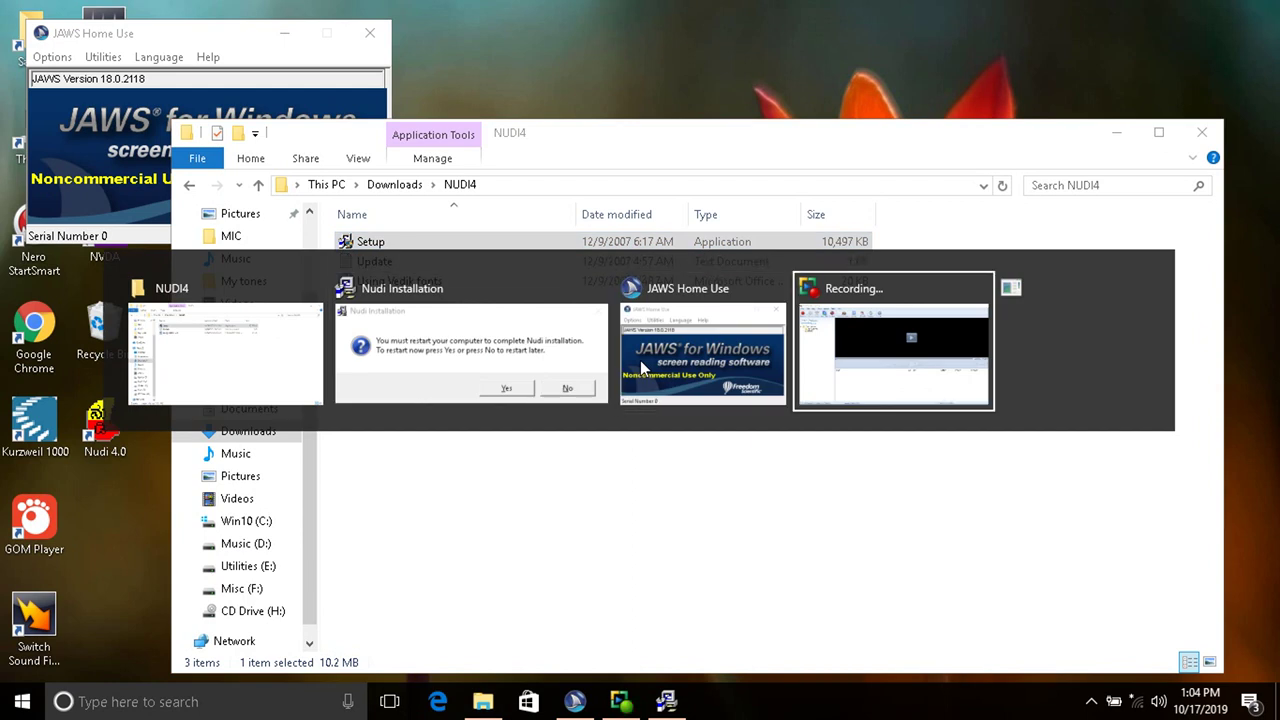
key(alt+f)
key(Down)
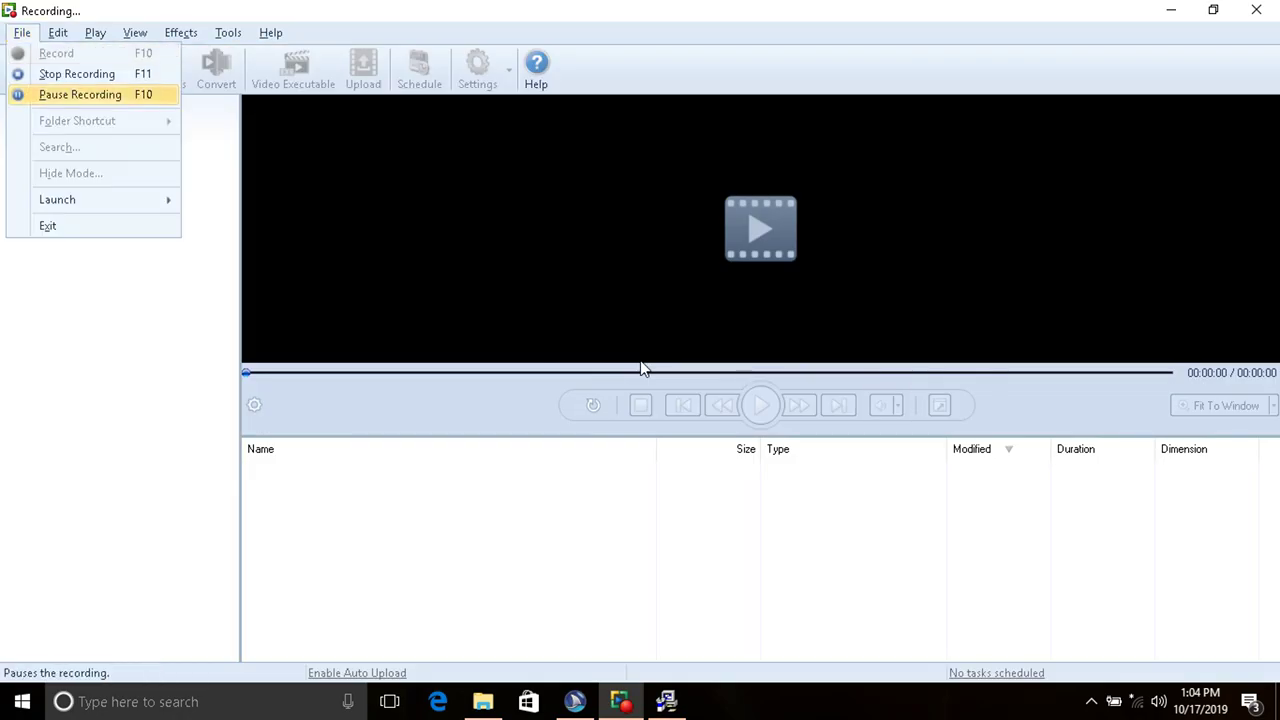
key(Up)
key(Return)
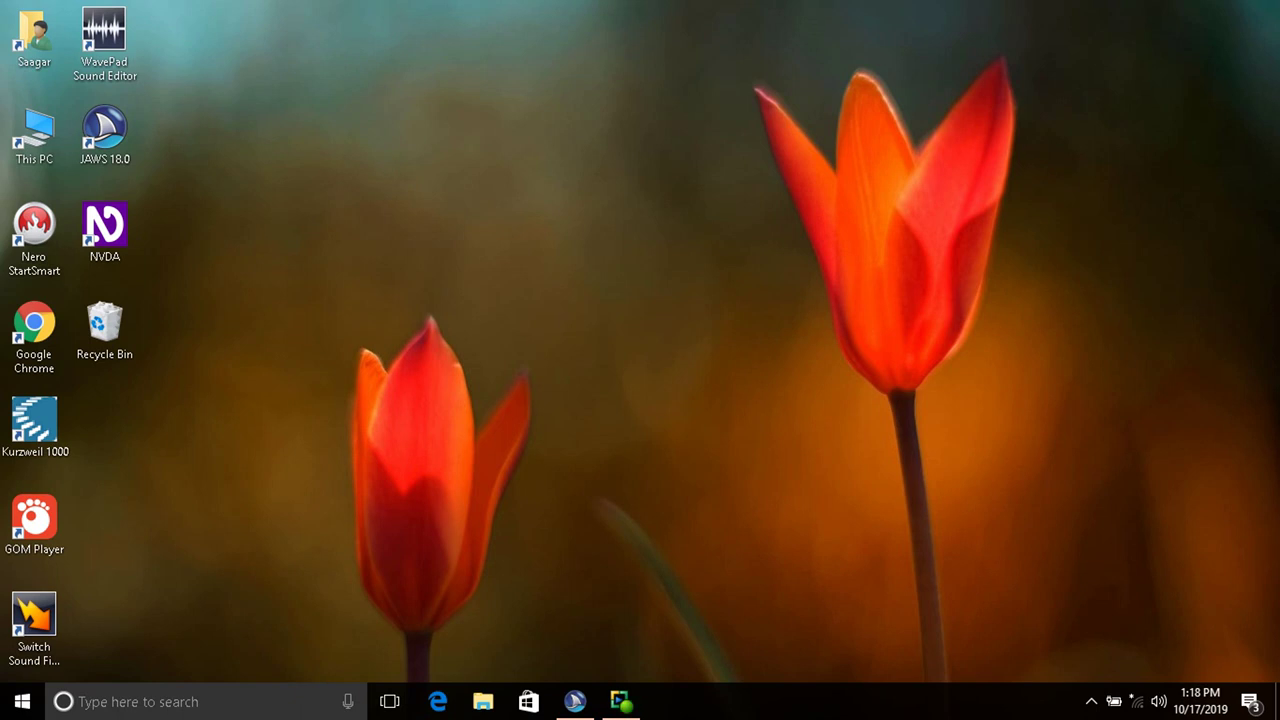
Switch to the JAWS window and quit the screen reader.
key(alt+Tab)
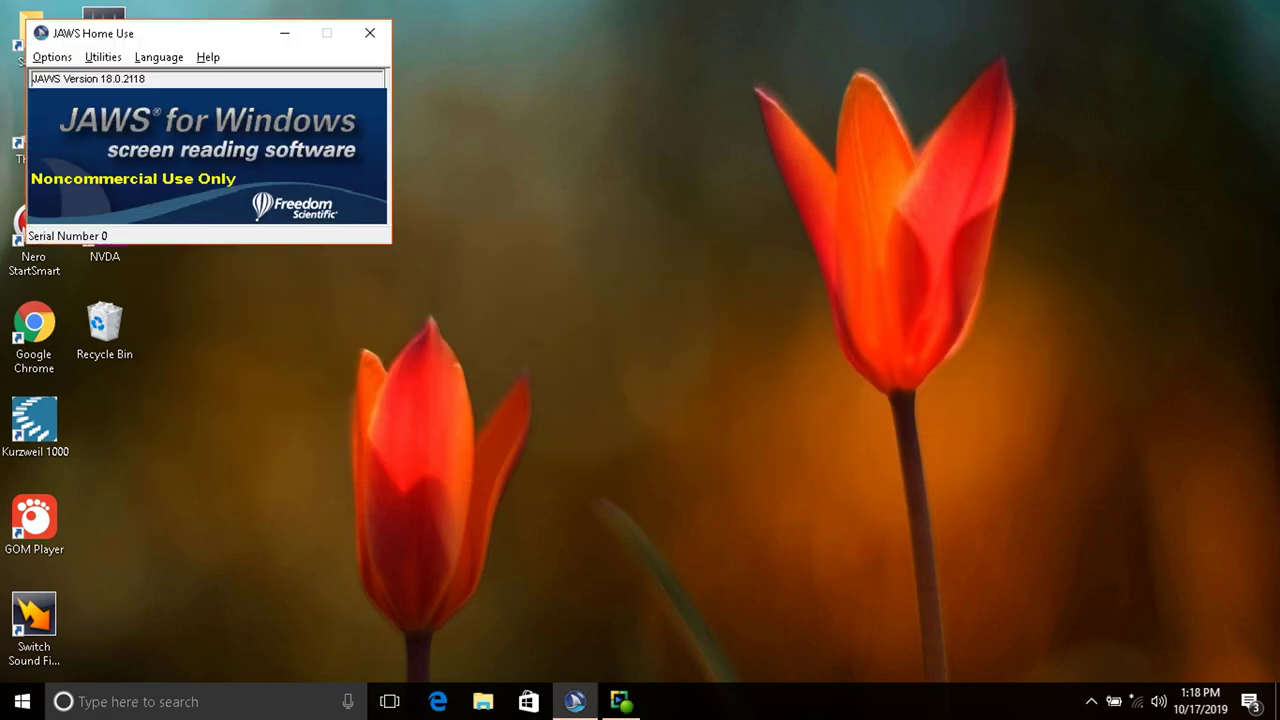
key(alt+F4)
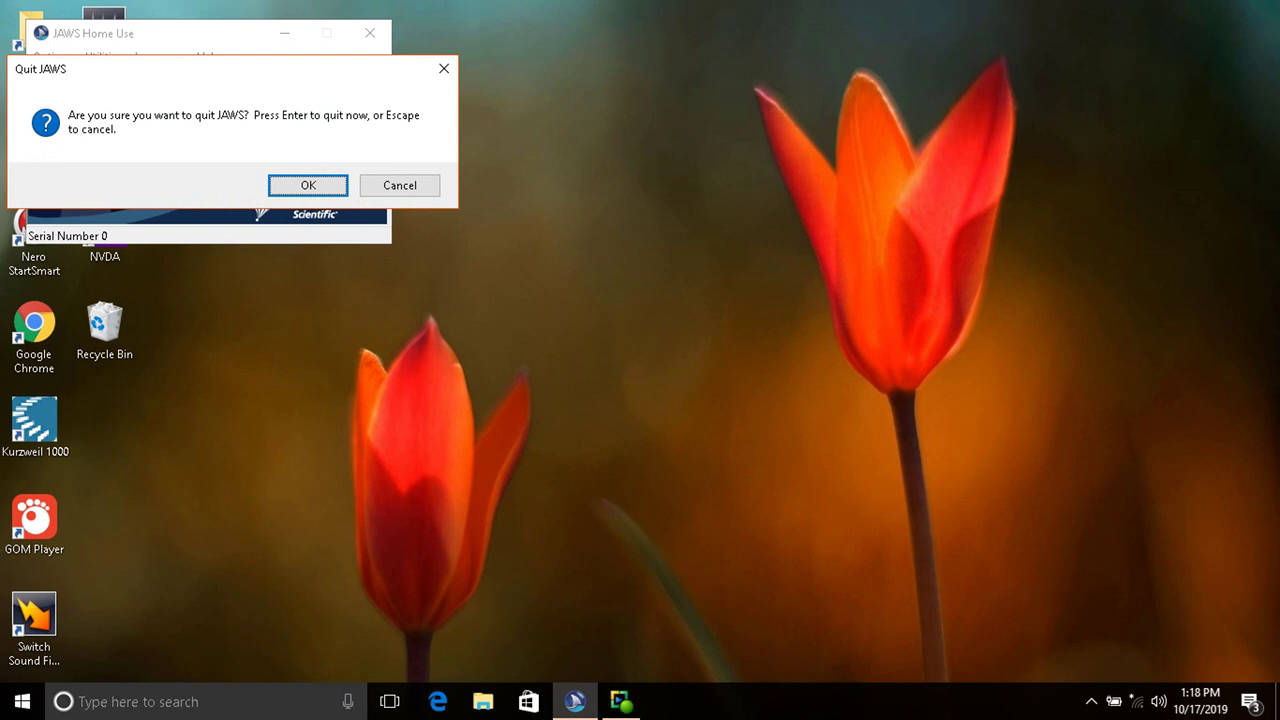
key(Return)
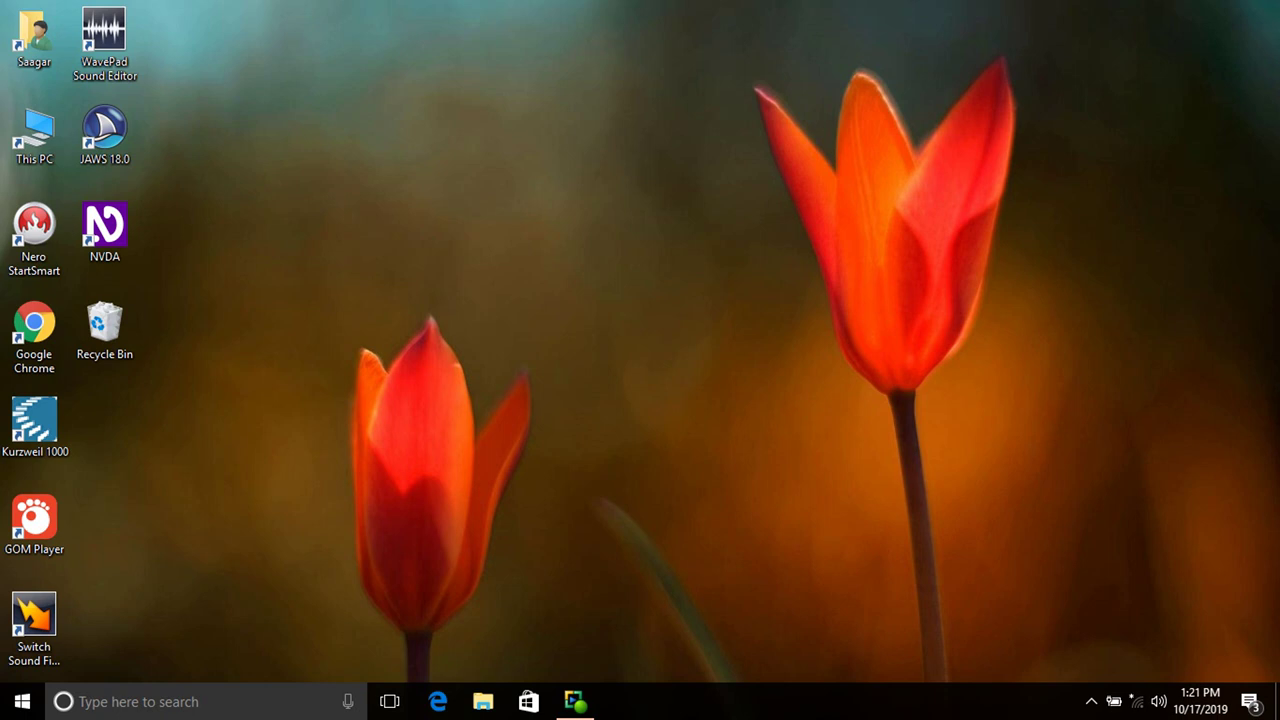
Search Windows for "nudi" and launch the Nudi Direct app.
key(super)
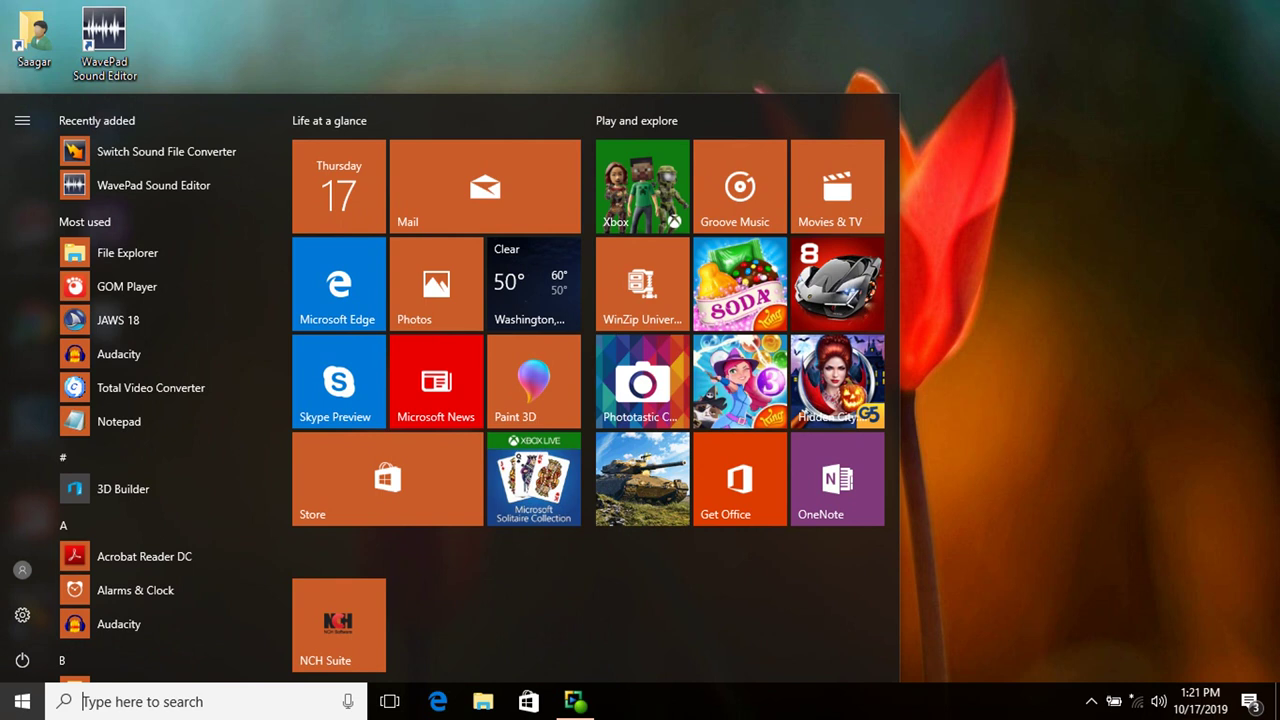
text(n)
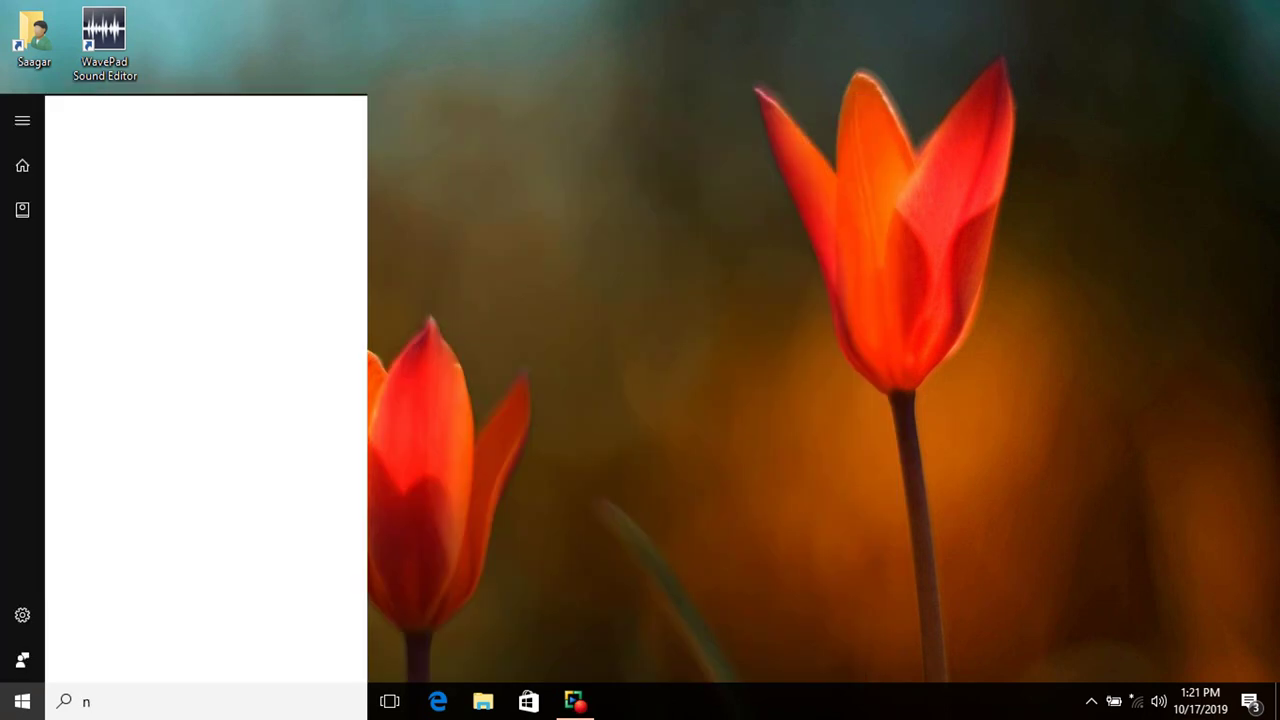
text(udi)
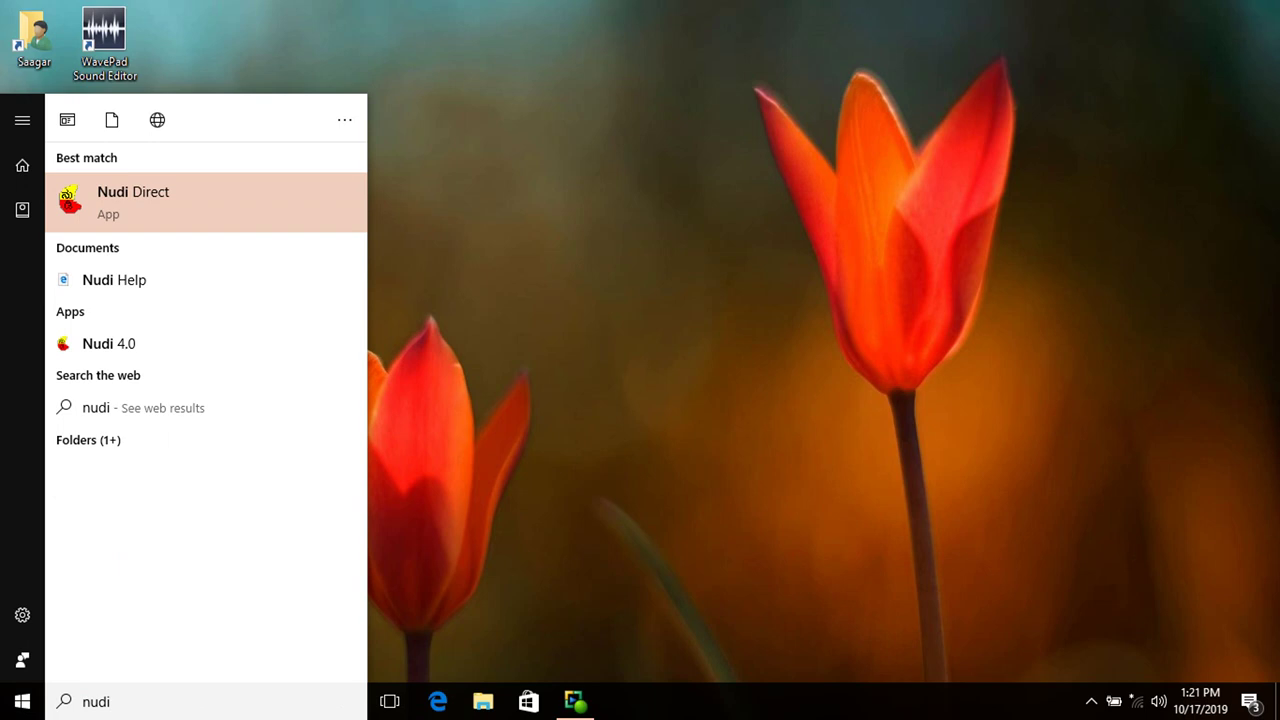
key(Return)
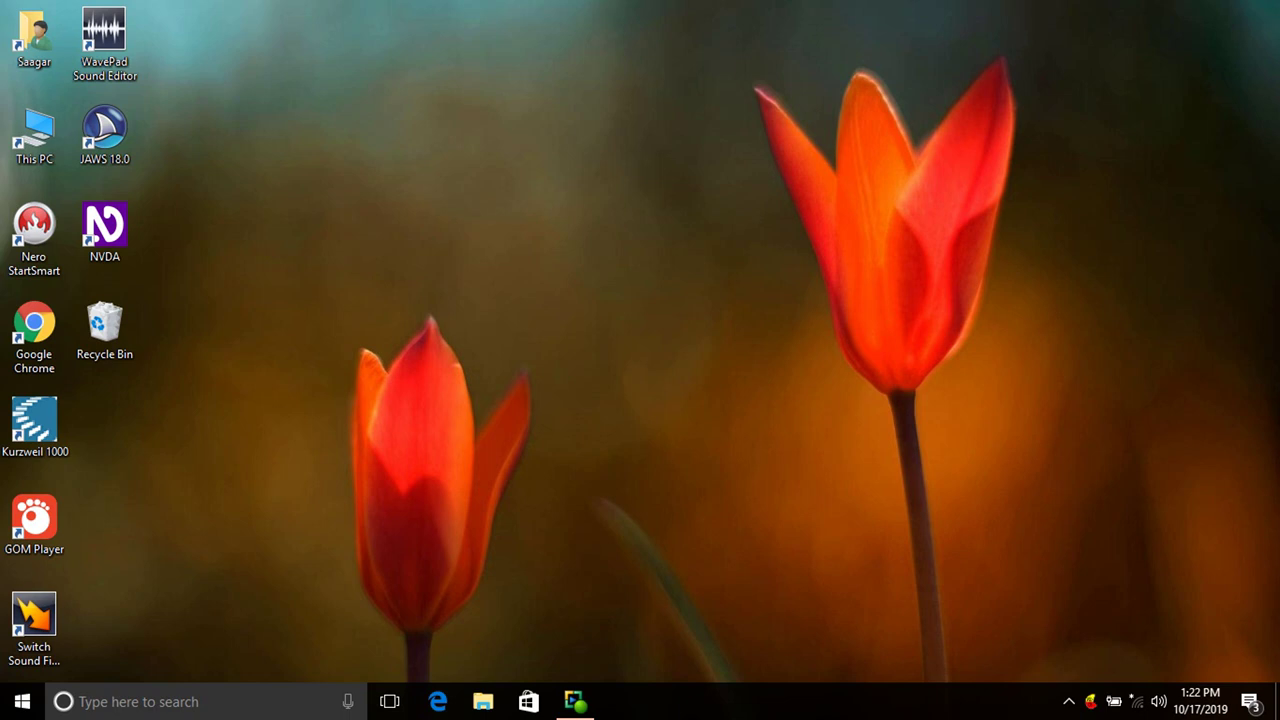
Reveal the hidden notification-area icons and bring up the options of the Nudi 4.0 icon.
key(super+b)
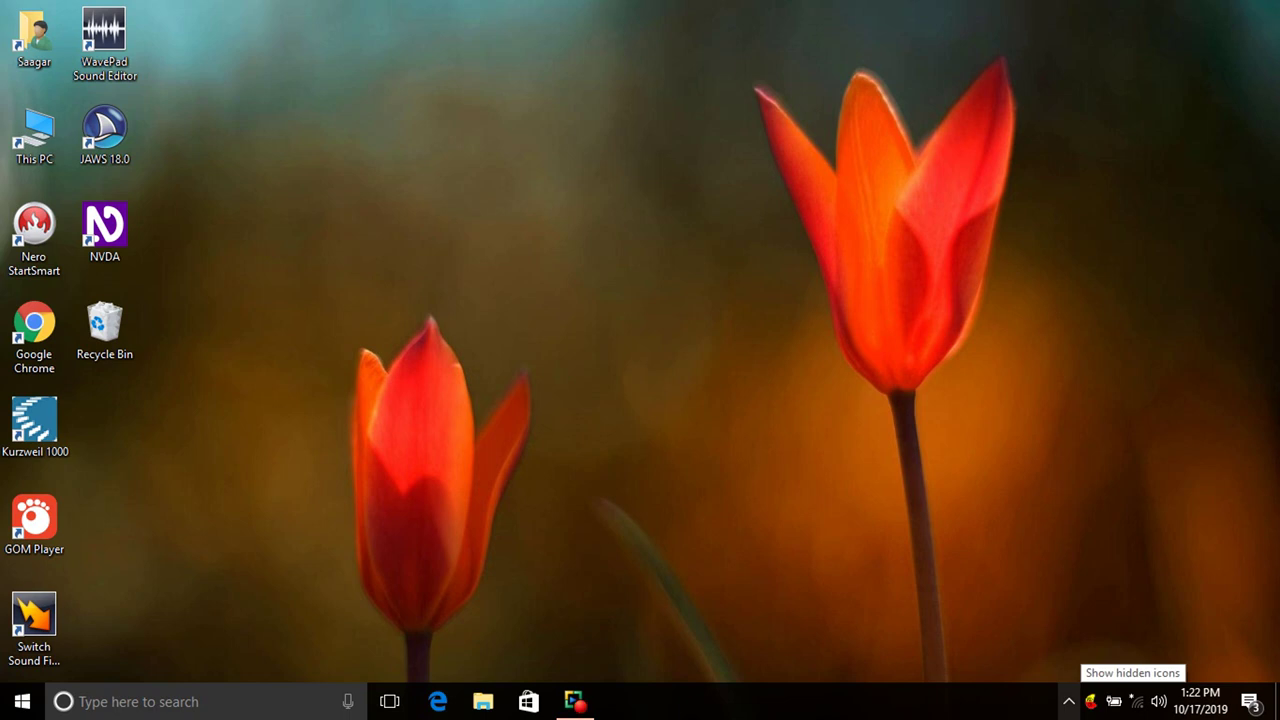
key(Return)
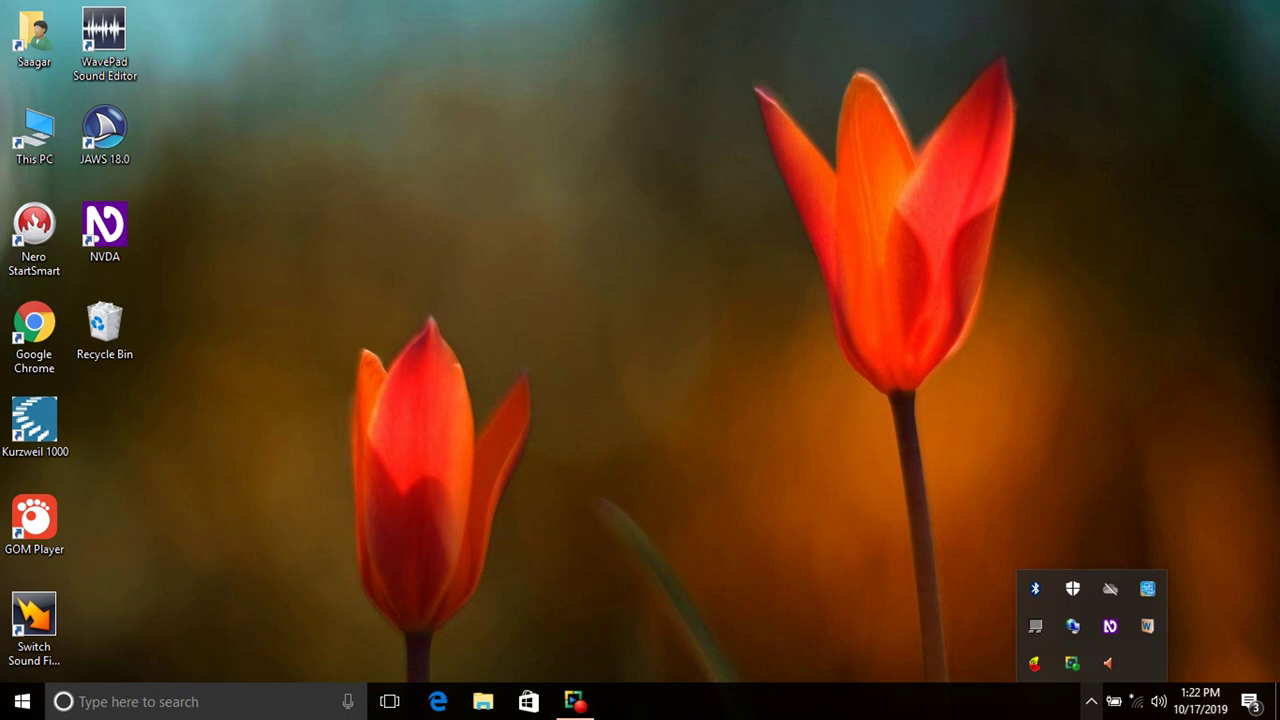
key(Right)
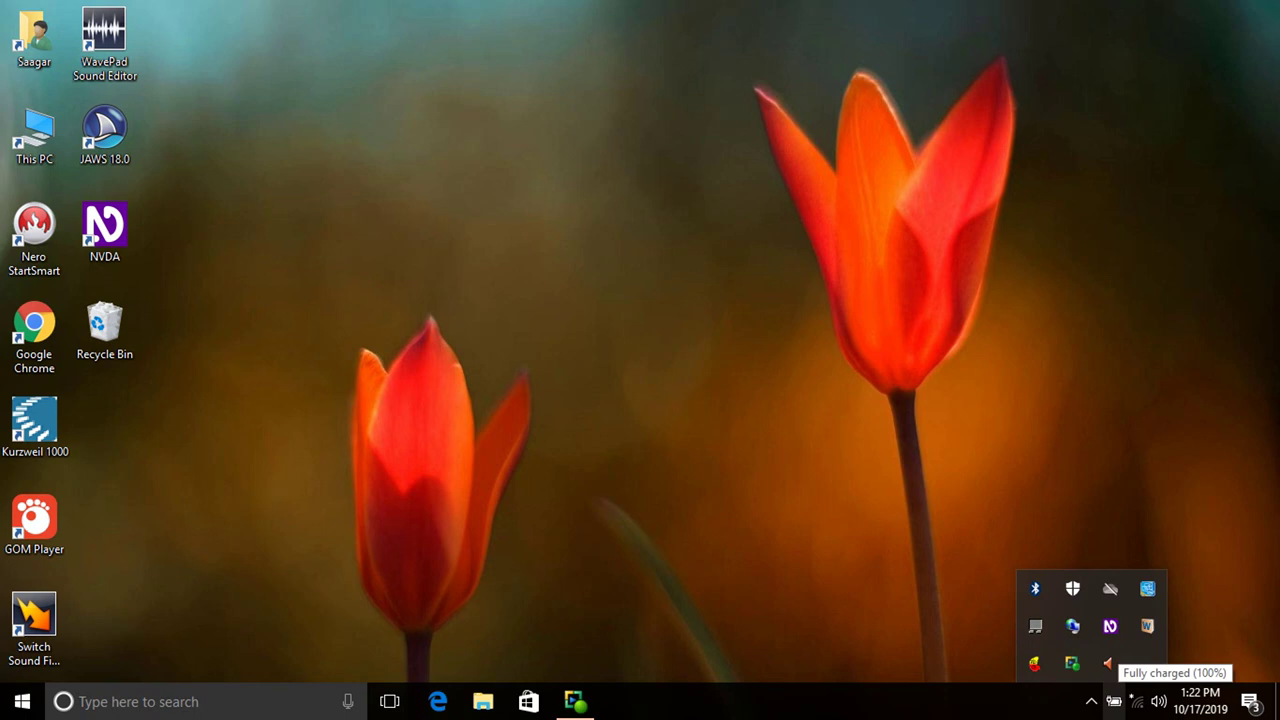
key(Right)
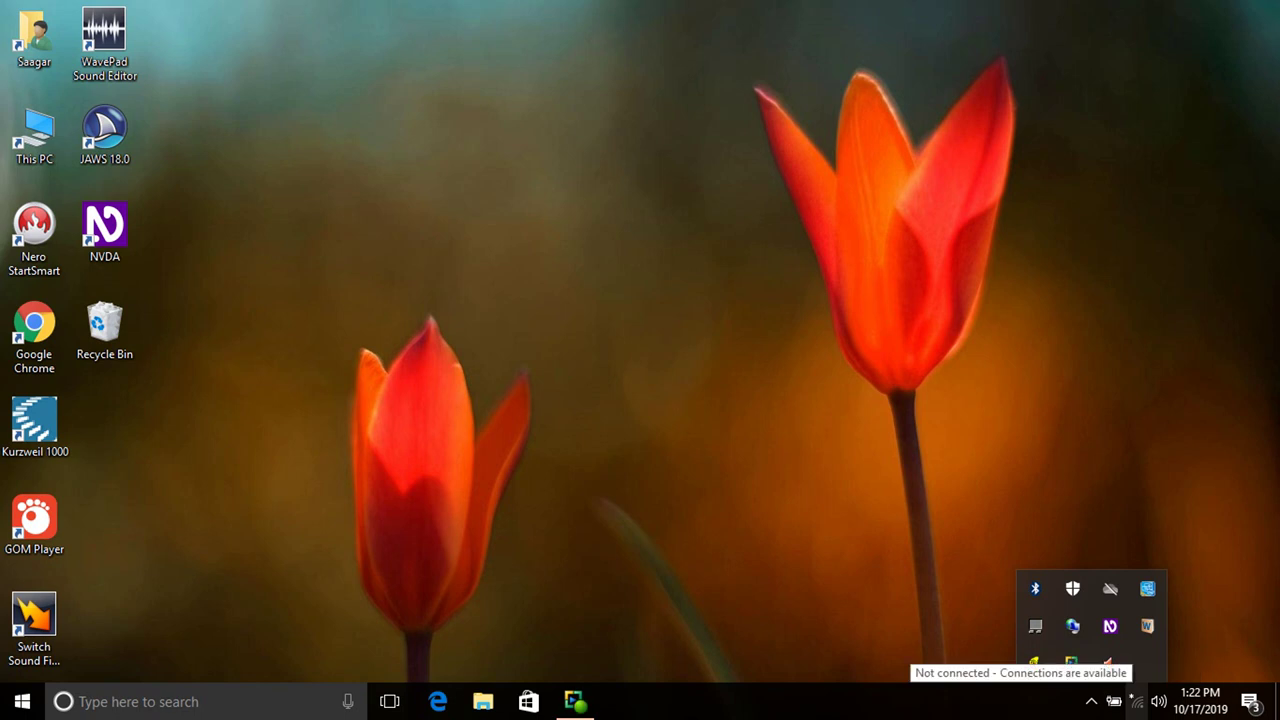
key(Right)
key(Right)
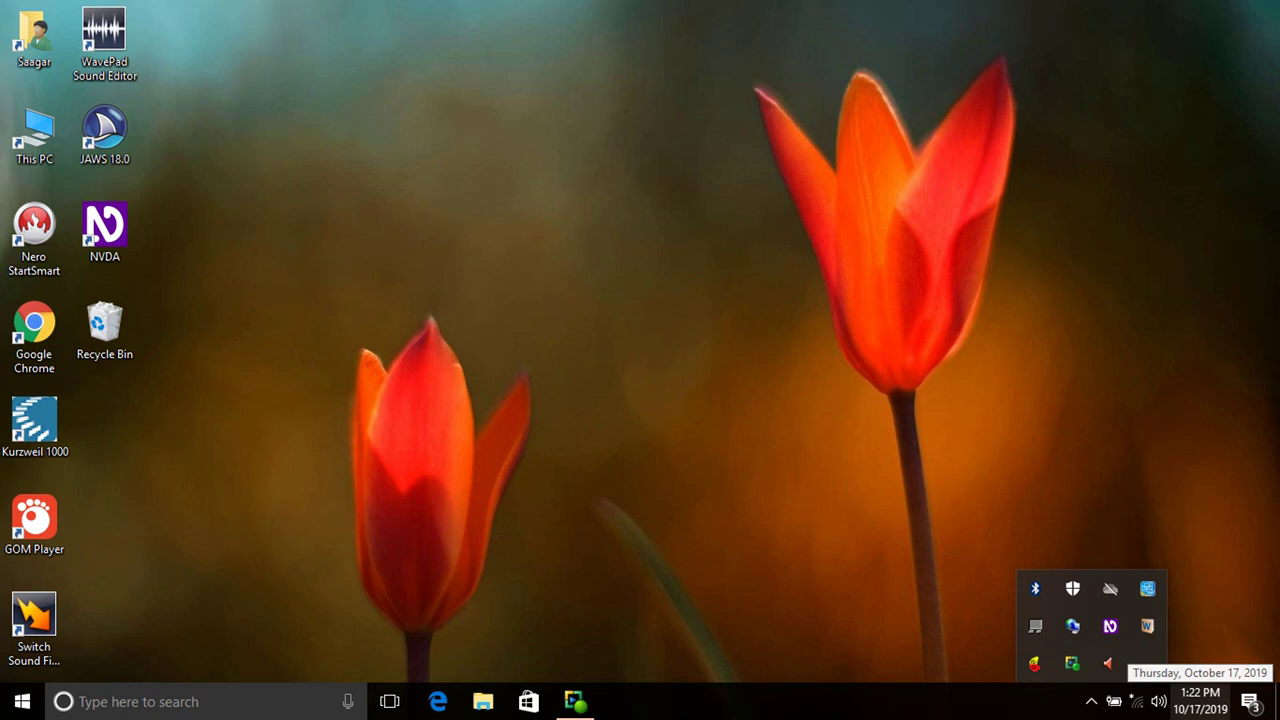
key(Right)
key(Right)
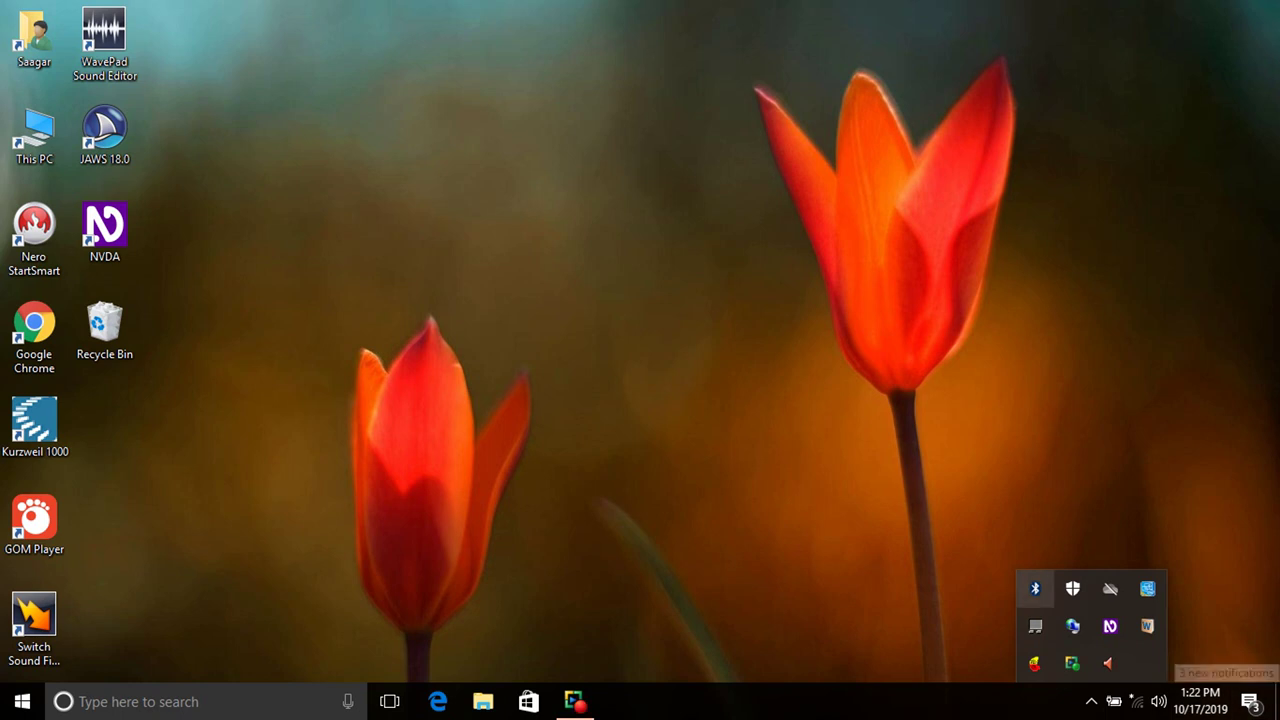
key(Right)
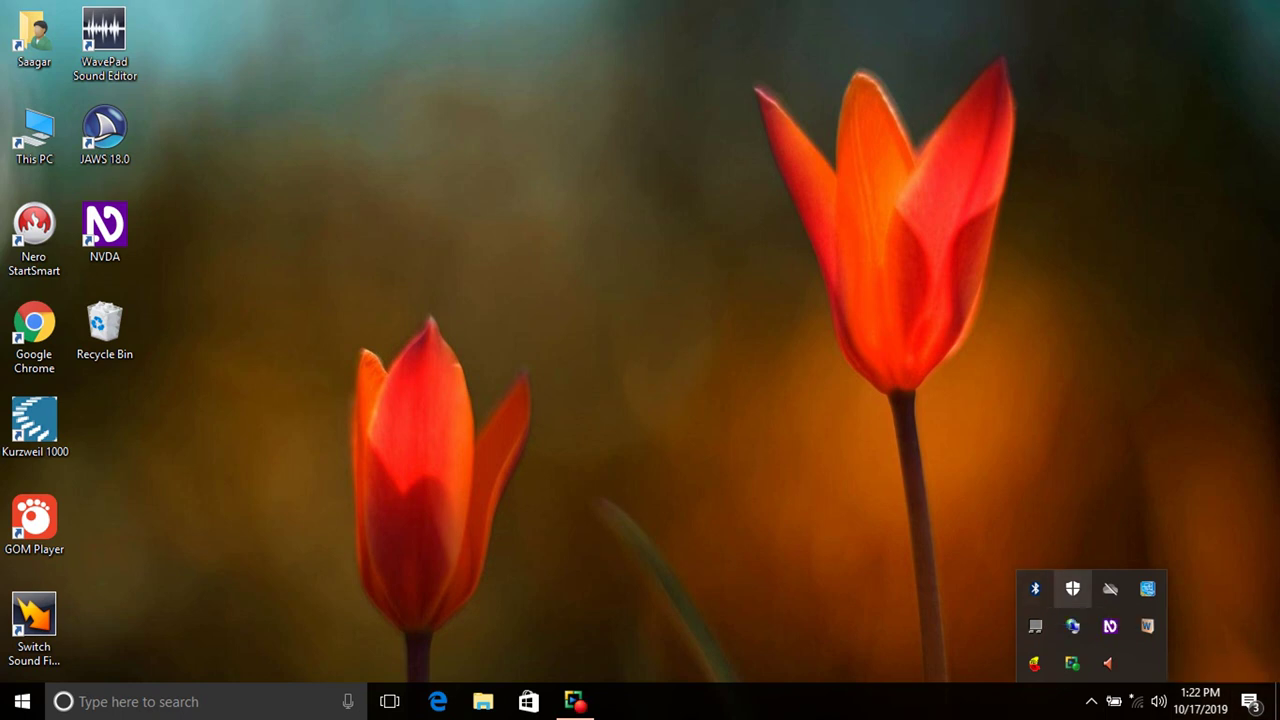
key(Right)
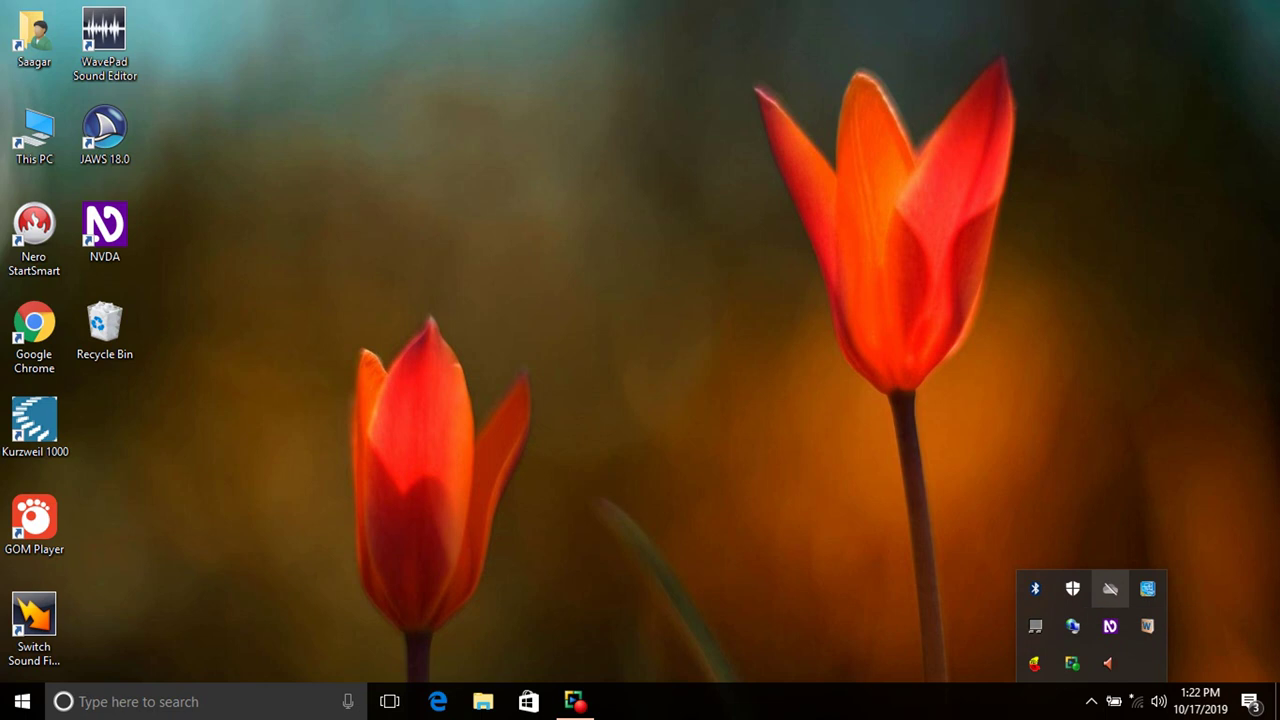
key(Right)
key(Right)
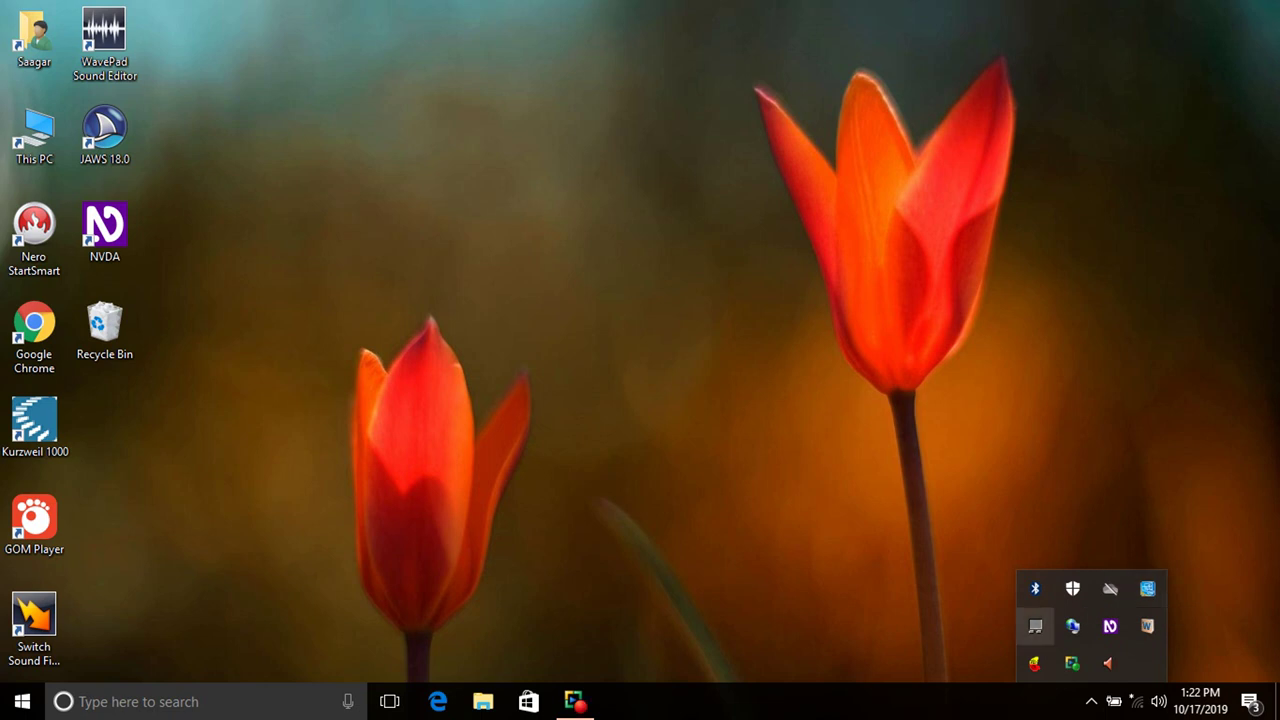
key(Right)
key(Right)
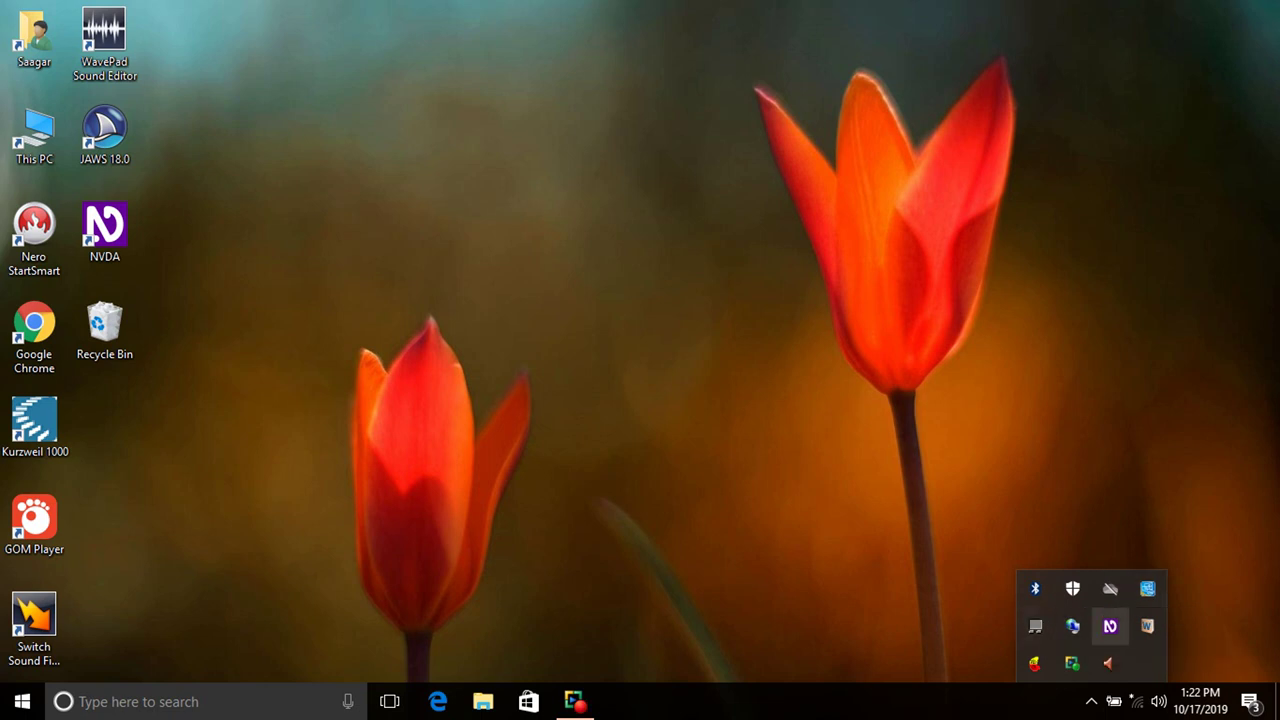
key(Right)
key(Right)
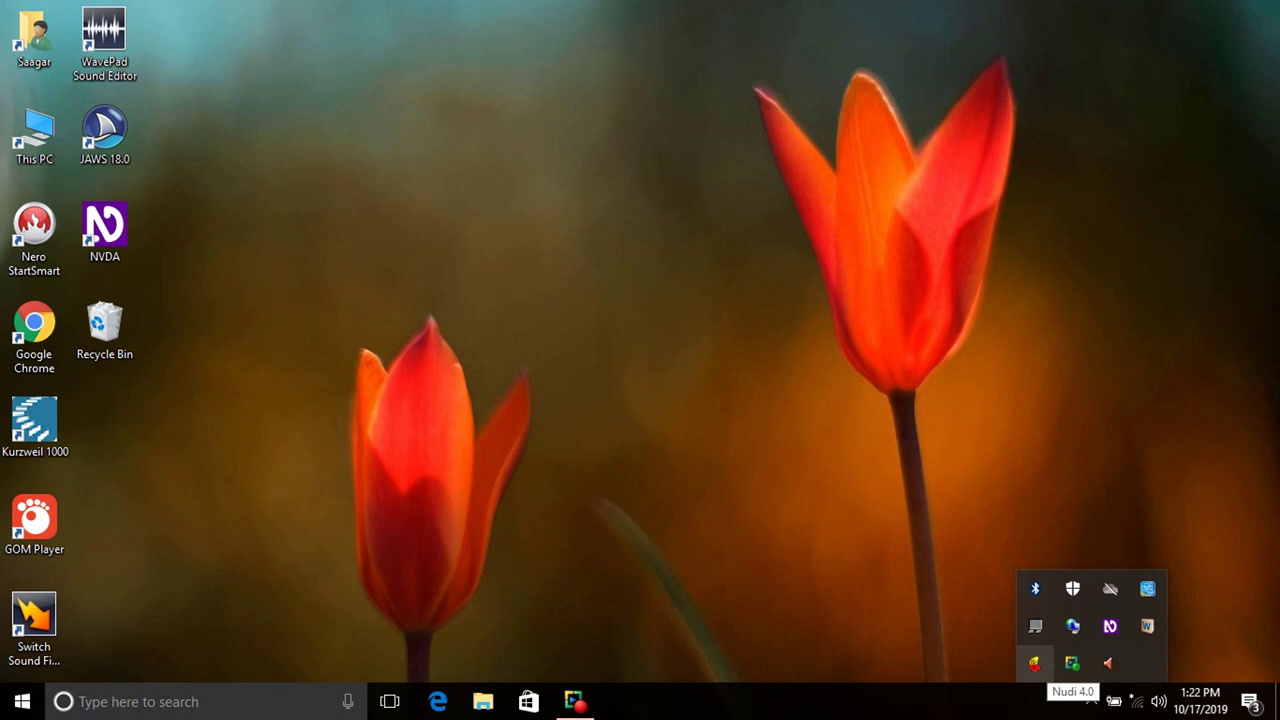
key(shift+F10)
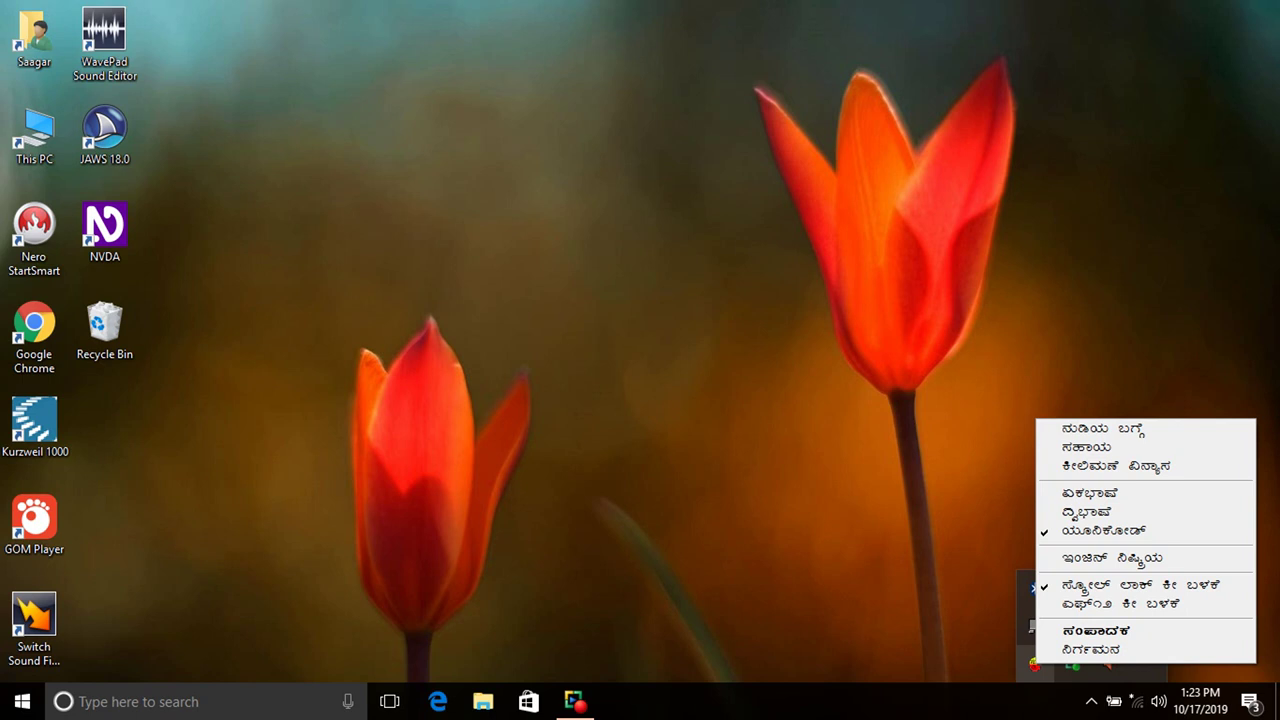
Choose the Unicode option (ಯೂನಿಕೋಡ್) as Nudi's typing mode.
key(Down)
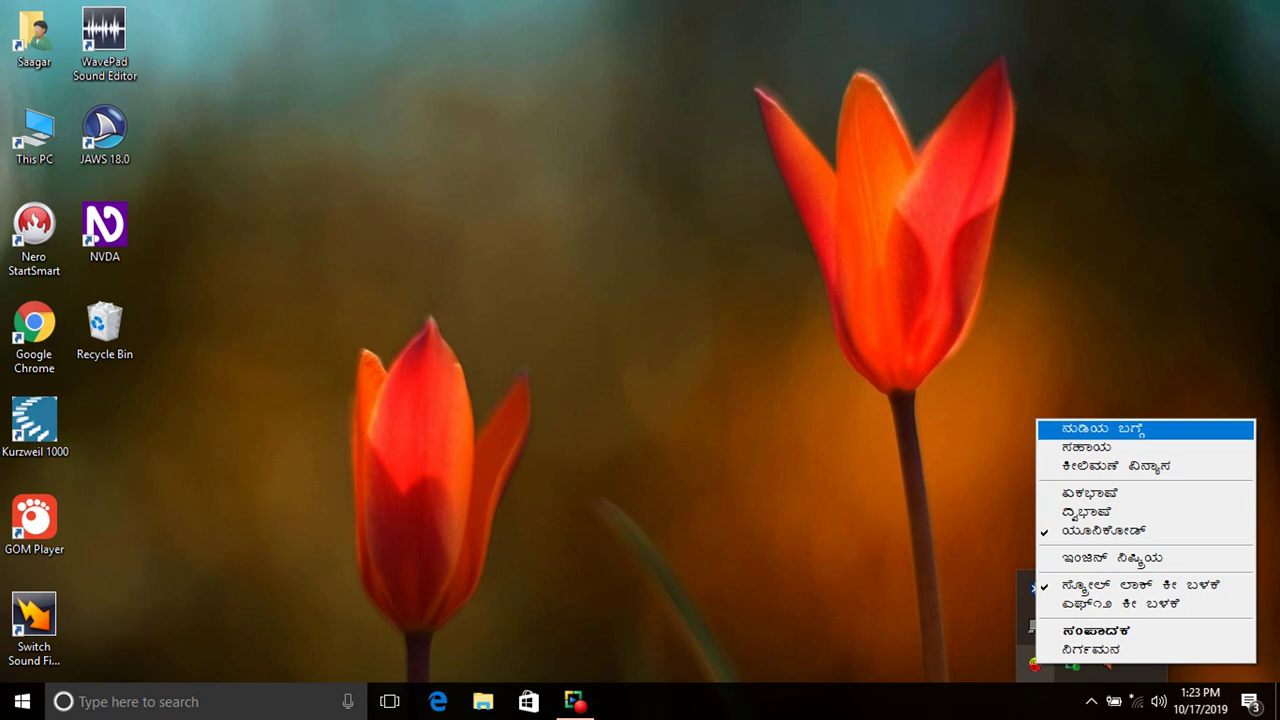
key(Down)
key(Down)
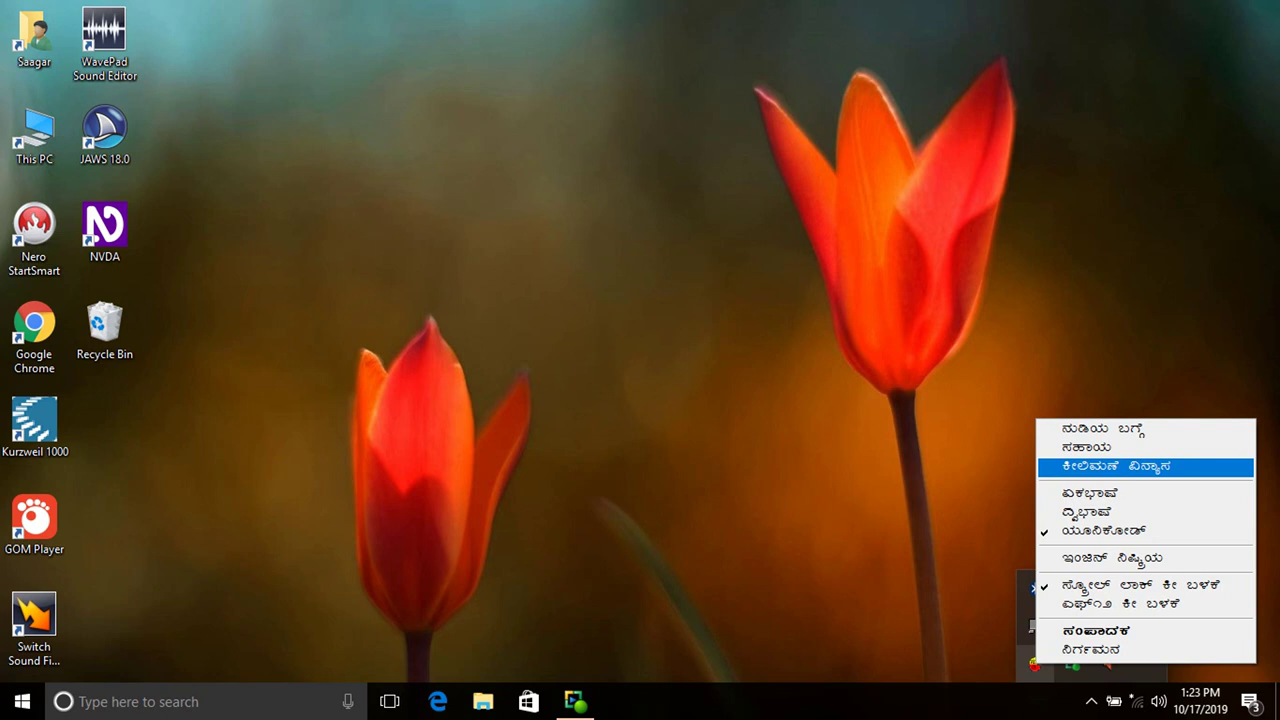
key(Down)
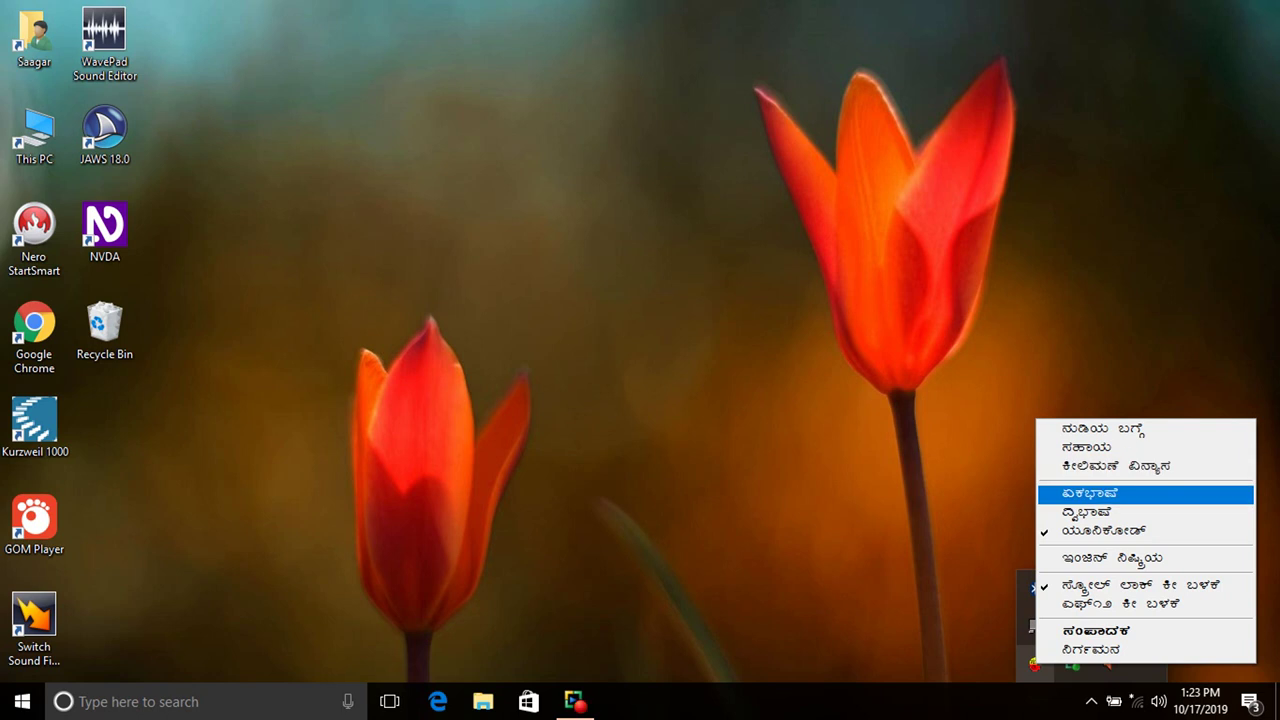
key(Down)
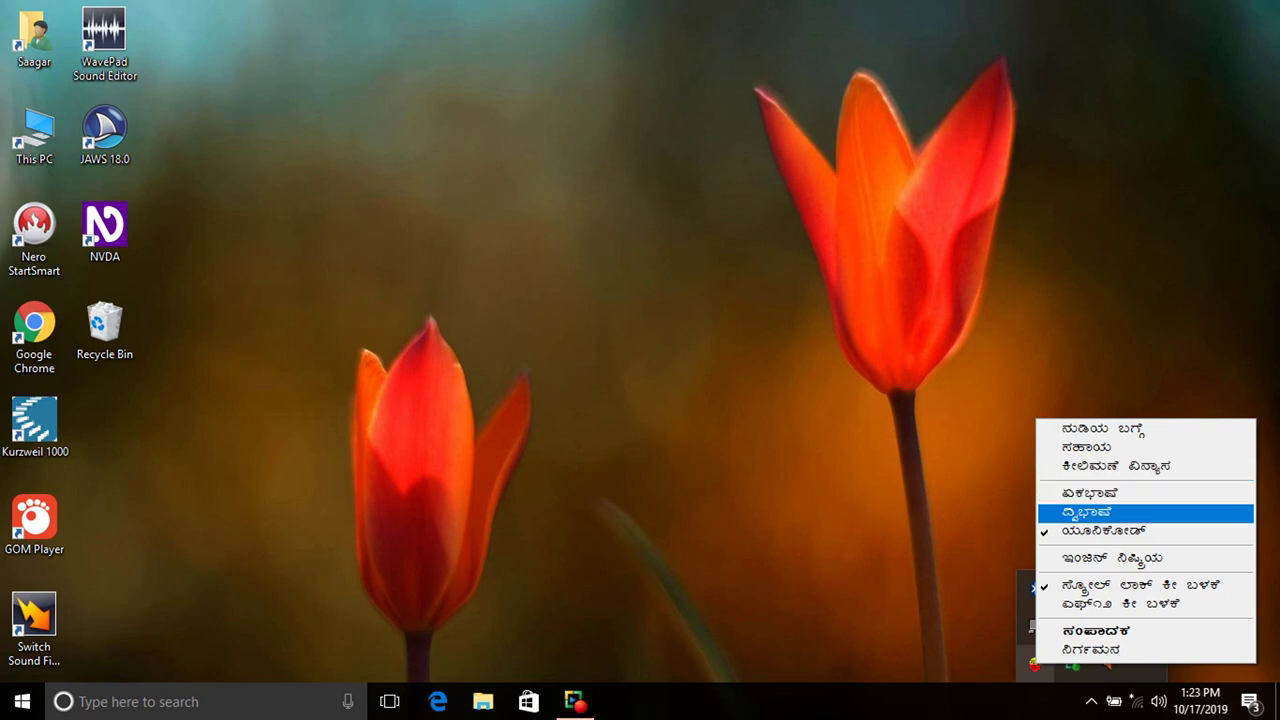
key(Down)
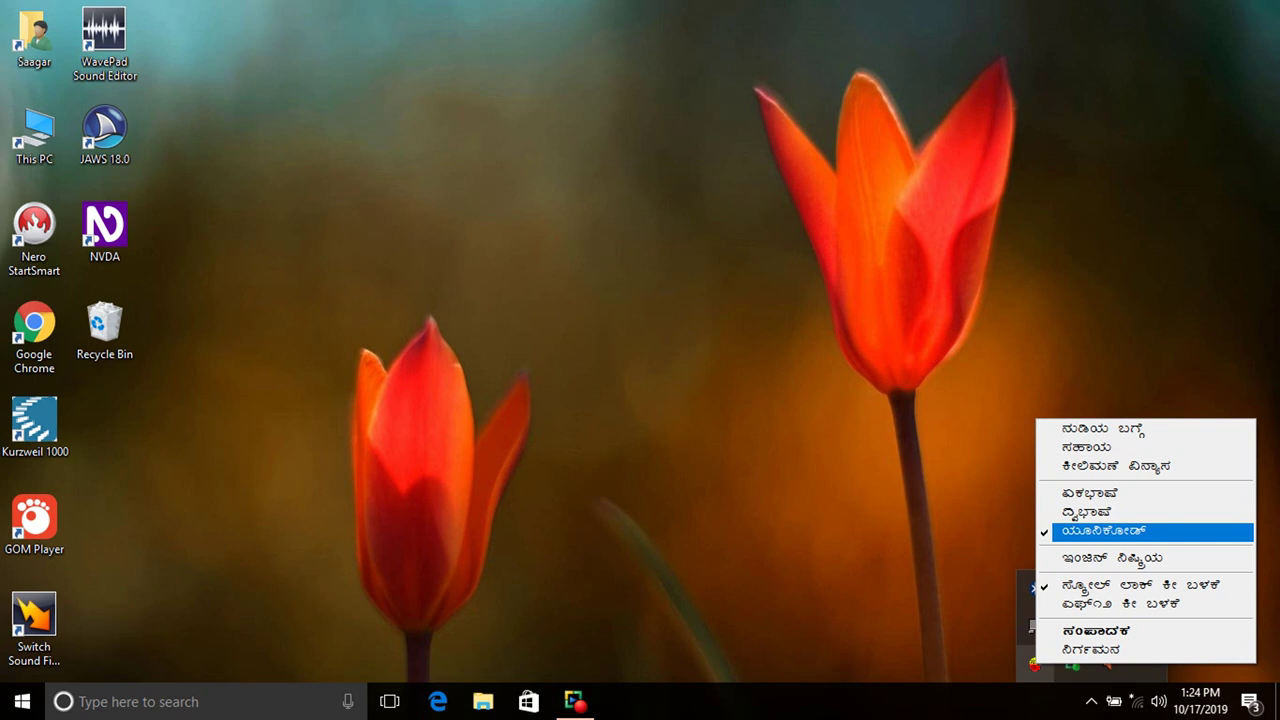
key(Return)
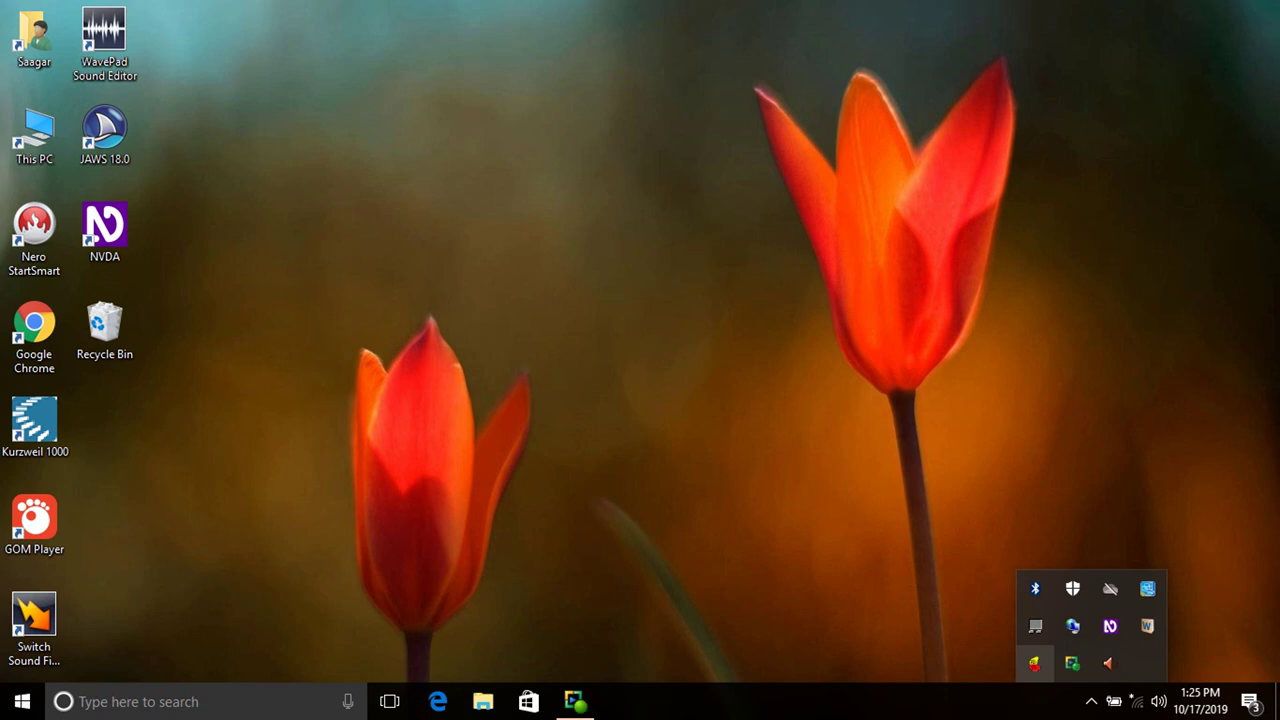
key(super+r)
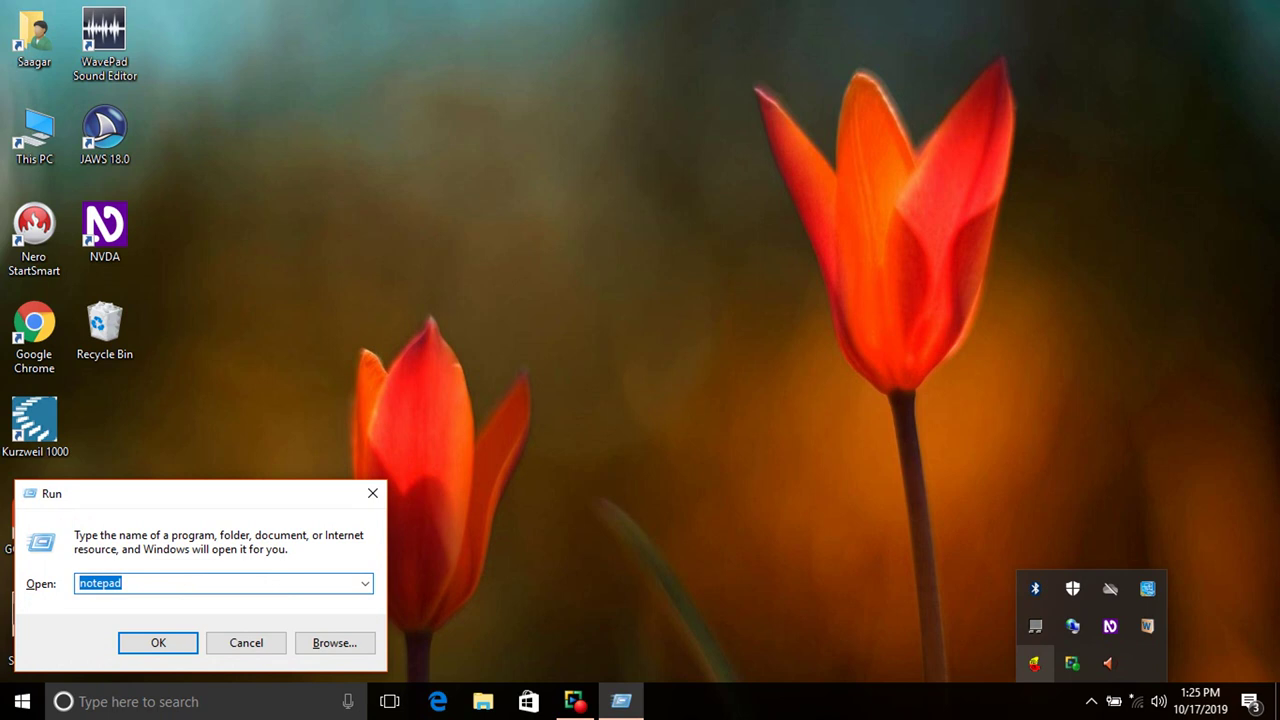
text(c)
key(BackSpace)
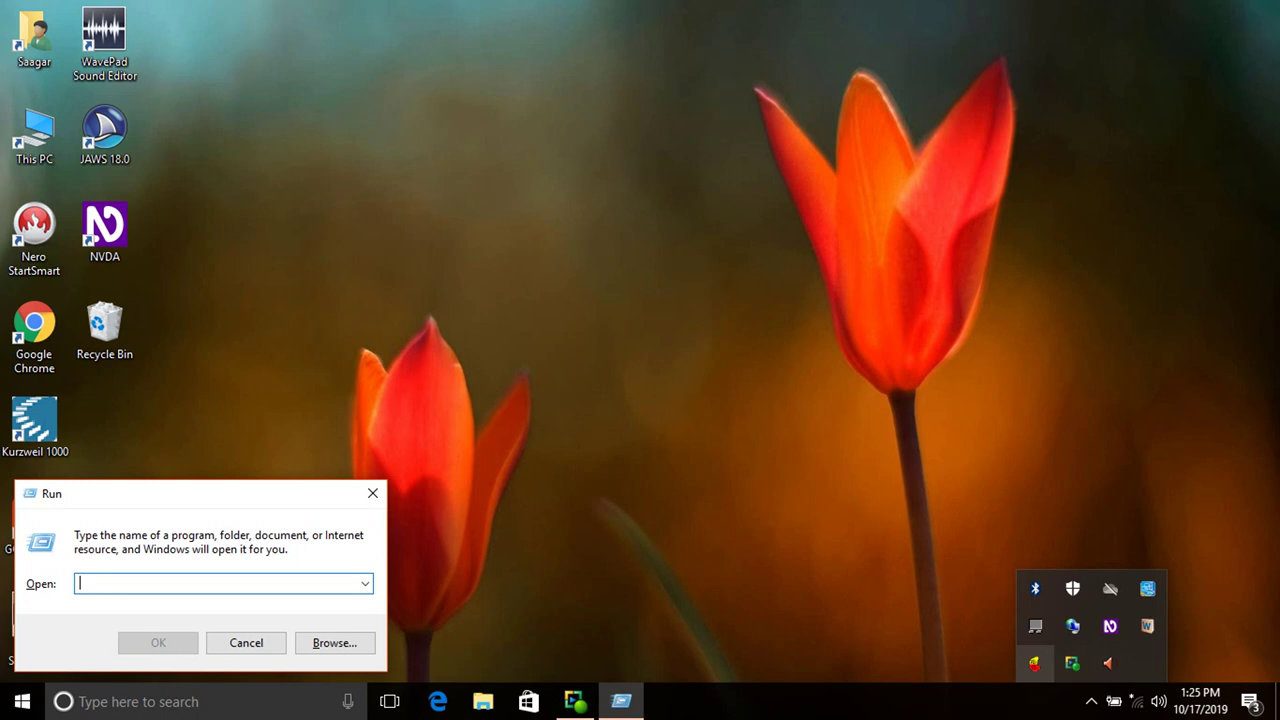
key(Escape)
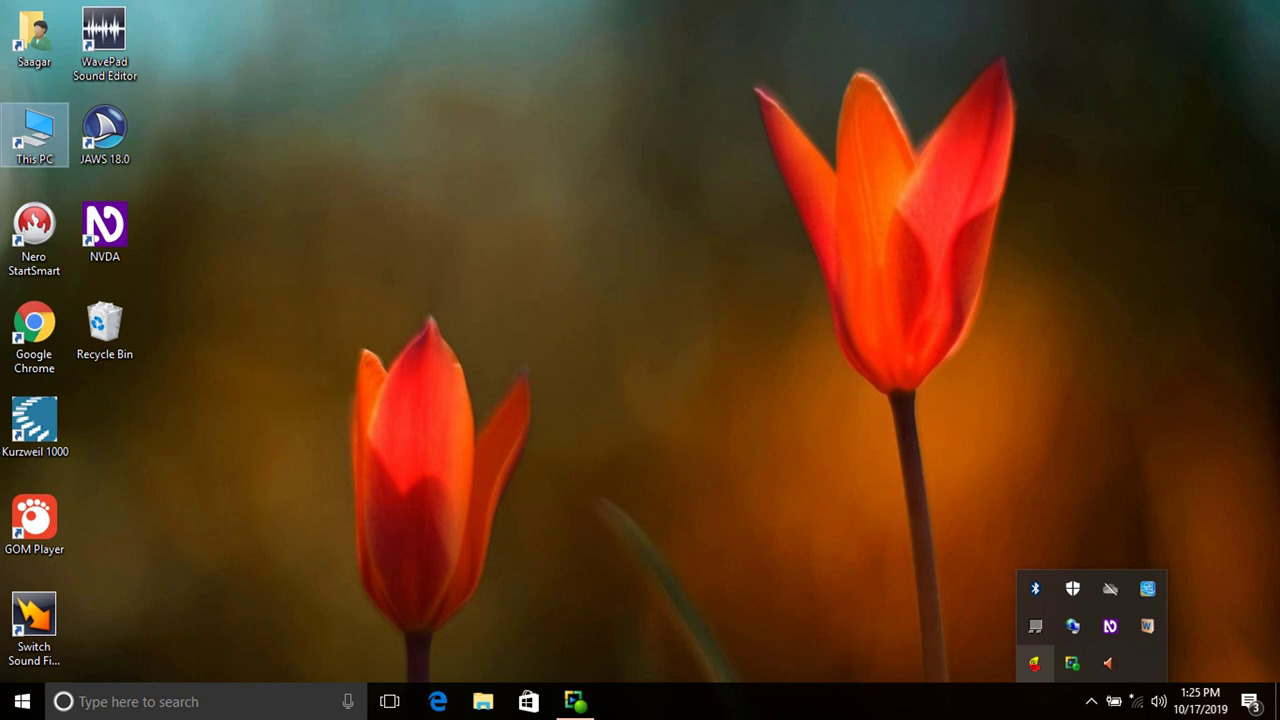
Run winword to start Microsoft Word with a blank document.
key(super+r)
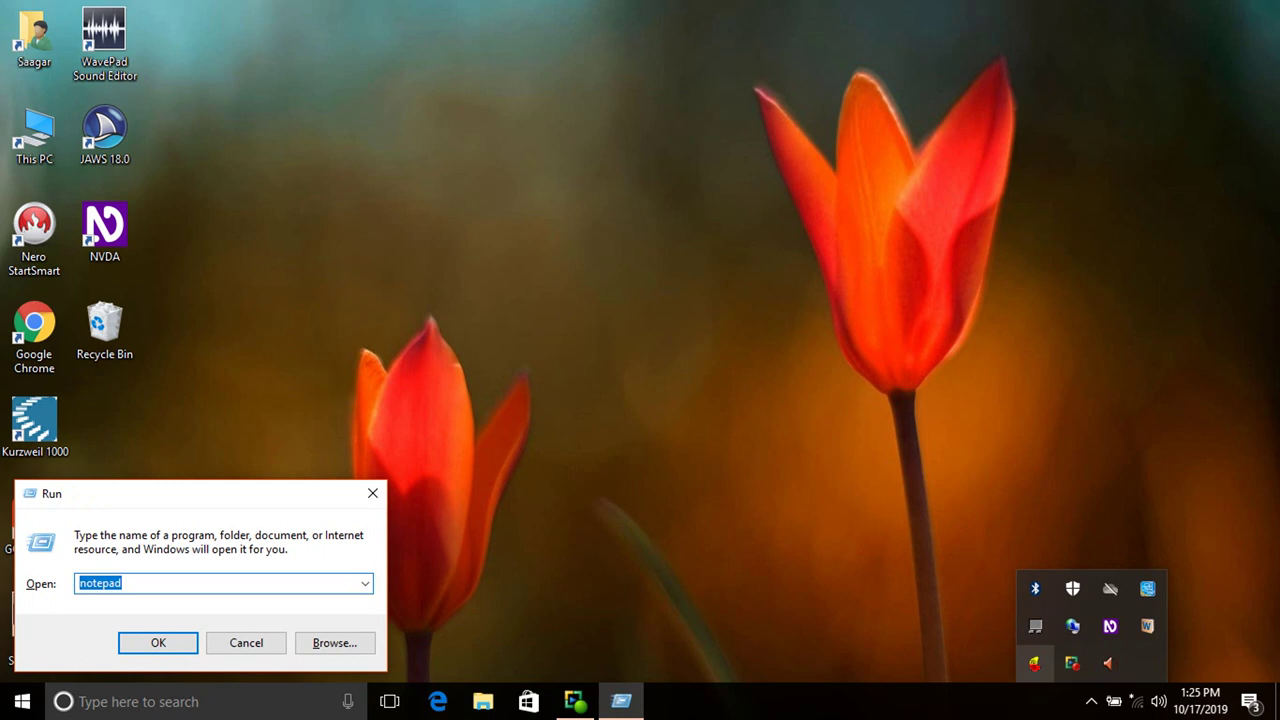
text(winword)
key(Return)
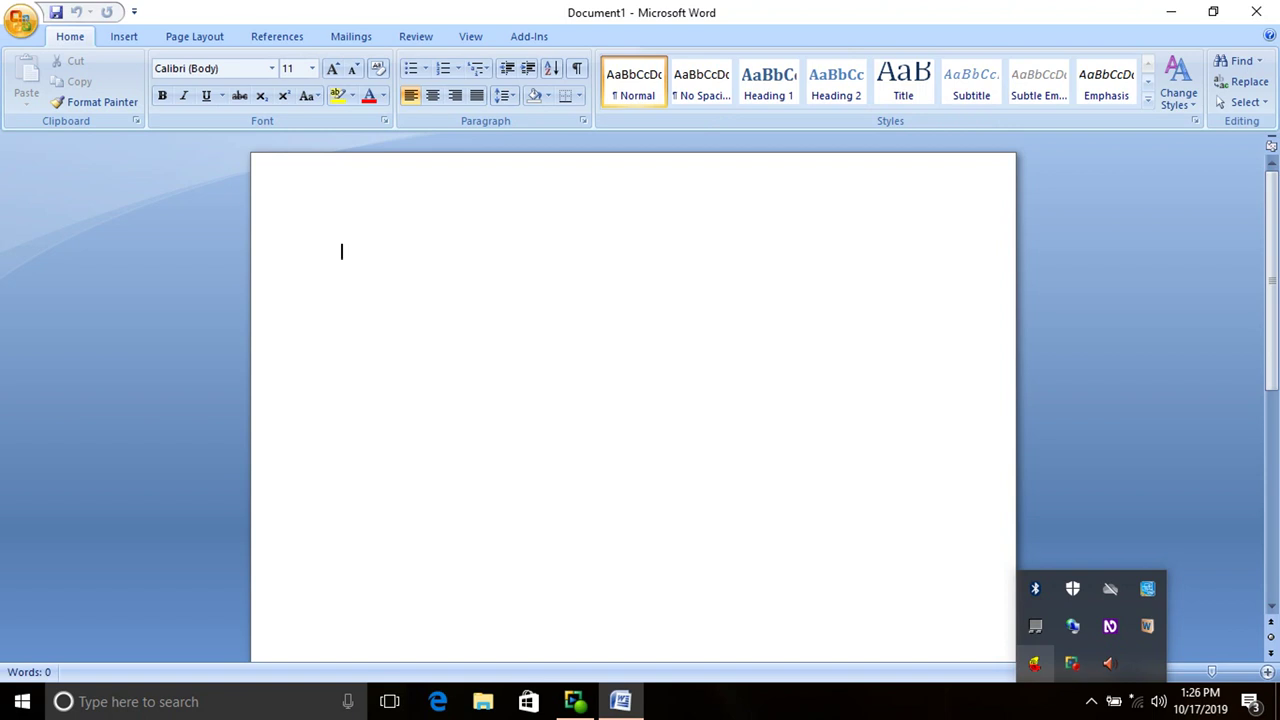
text(abc)
key(BackSpace)
key(BackSpace)
key(BackSpace)
Enter the Kannada vowels "ಅ ಆ ಇ ಈ ಉ ಊ ಋ" on the first line of the blank document.
text(అ)
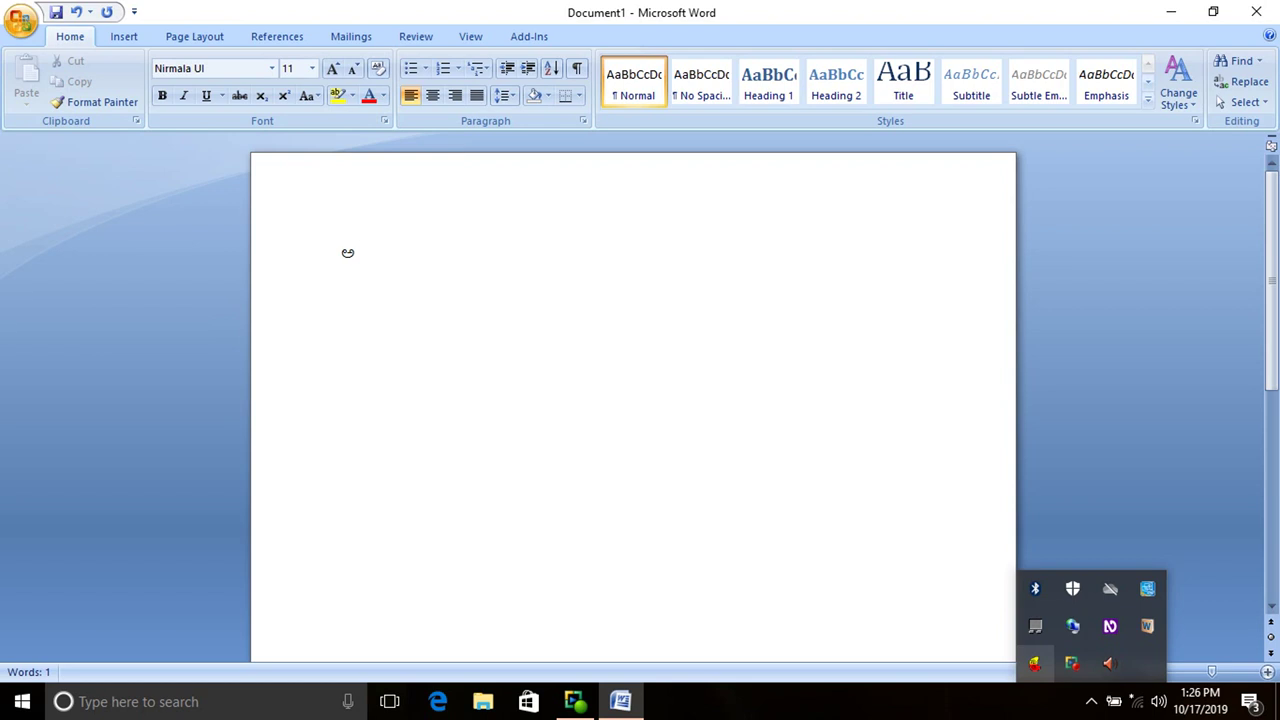
text(అ)
text(ఇ ఈ ఉ ఊ ఋ)
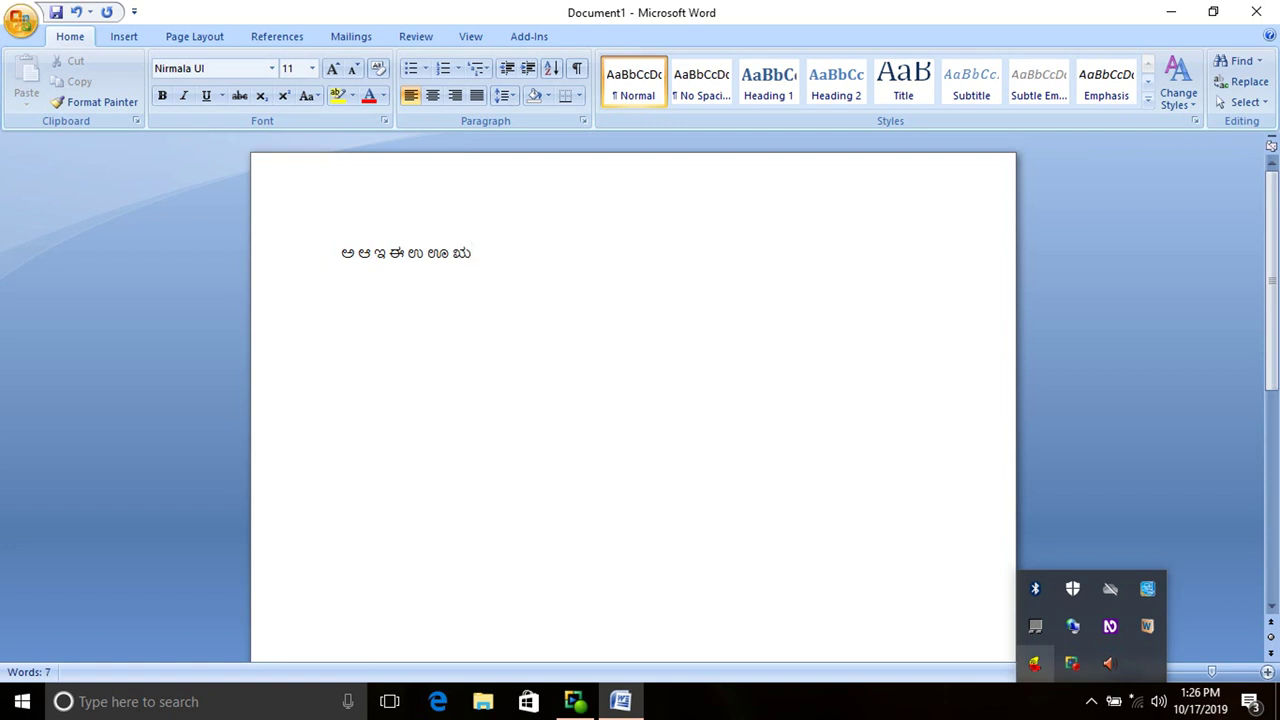